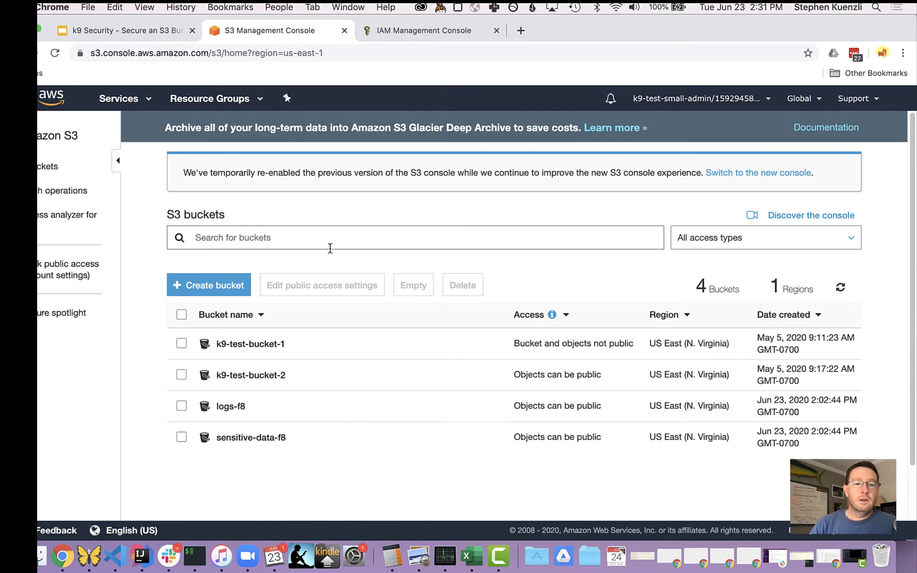
- Open file-1.txt in the sensitive-data-f8 bucket and test its object URL in an incognito window
left_click(262, 439)
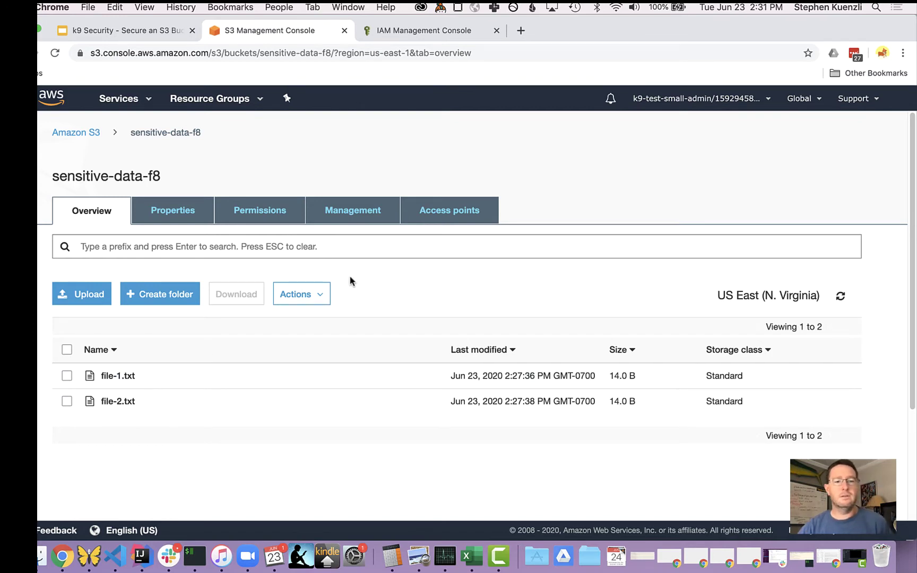
left_click(117, 378)
scroll(113, 414, "down", 3)
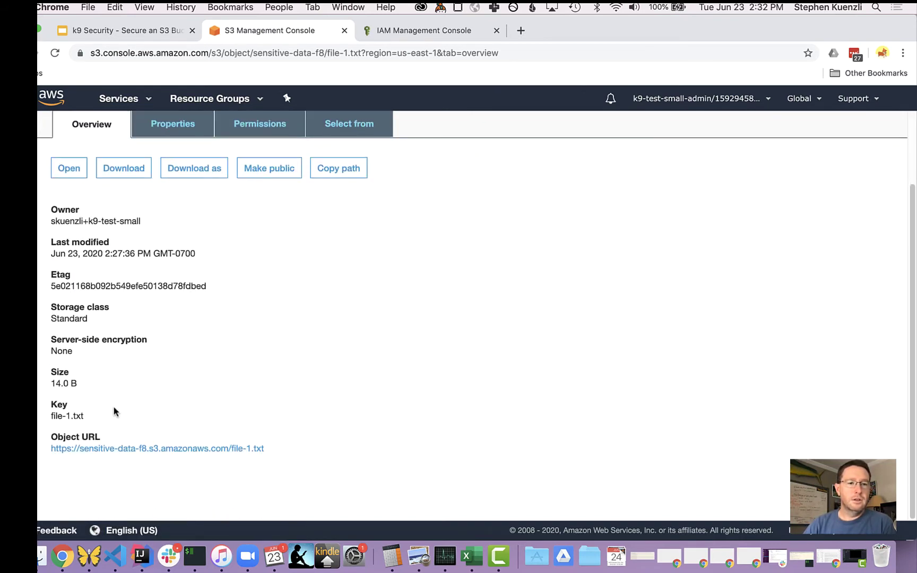
scroll(117, 414, "down", 1)
right_click(165, 449)
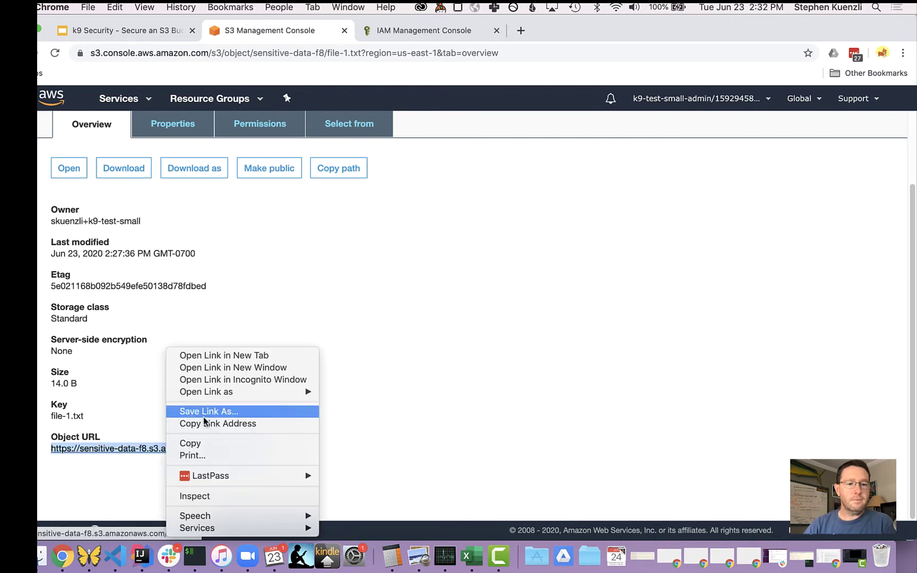
left_click(265, 380)
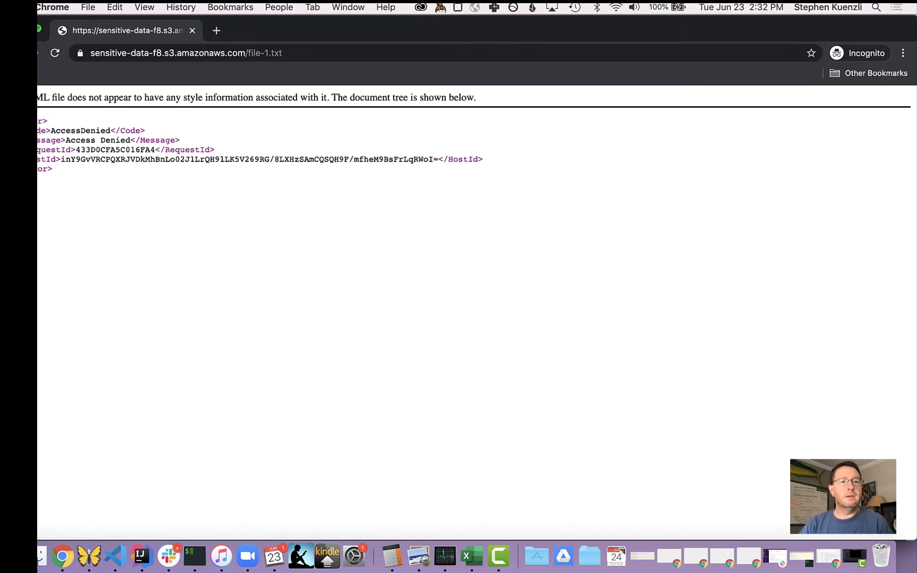
key("super+w")
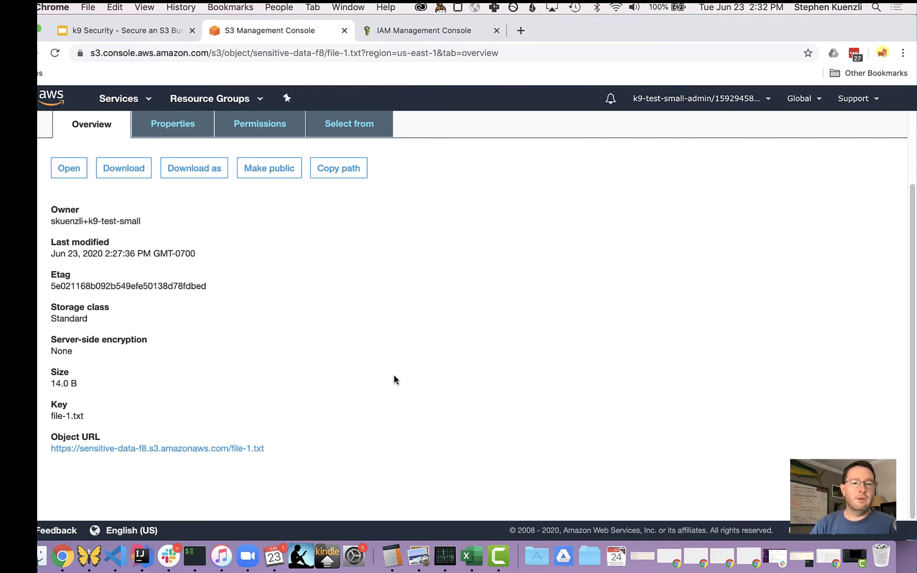
- Return to the sensitive-data-f8 bucket and display its bucket policy among the permissions
scroll(219, 287, "up", 3)
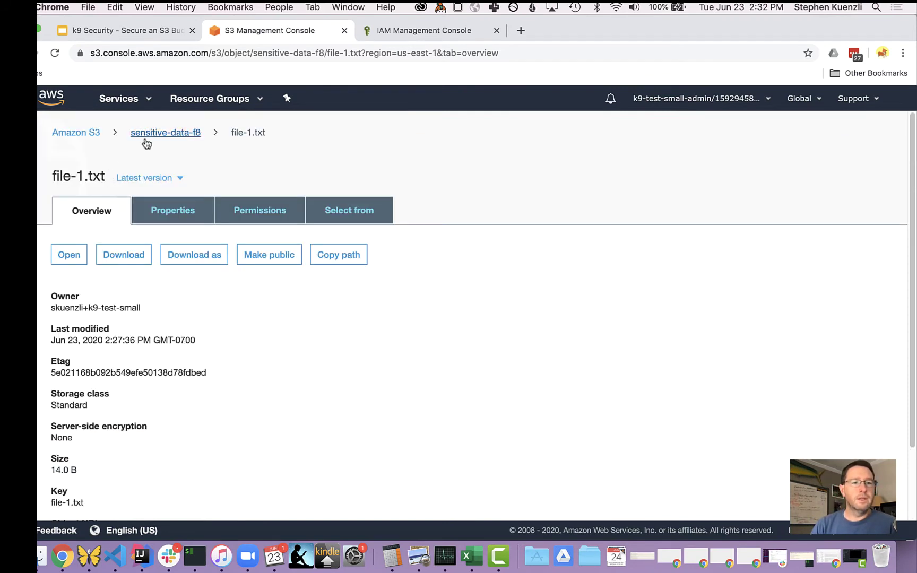
left_click(184, 133)
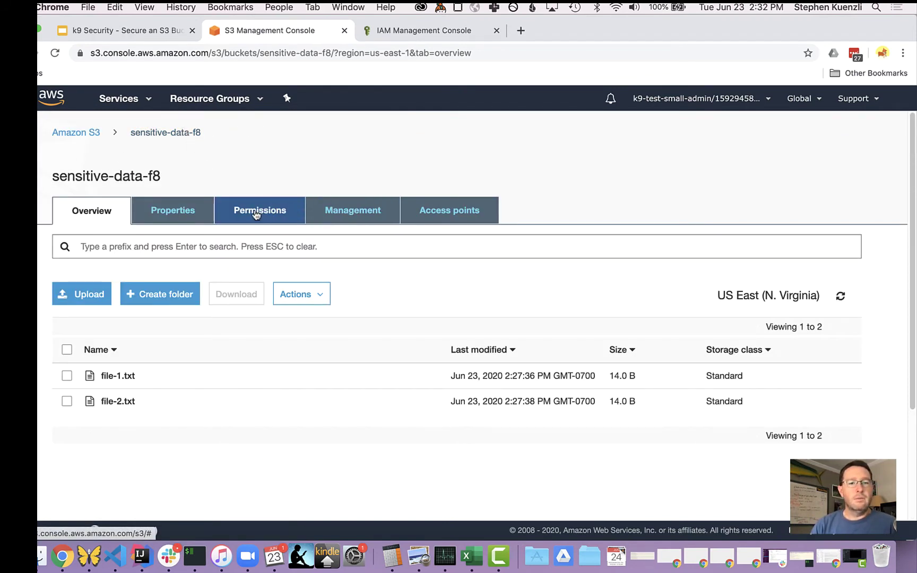
left_click(256, 212)
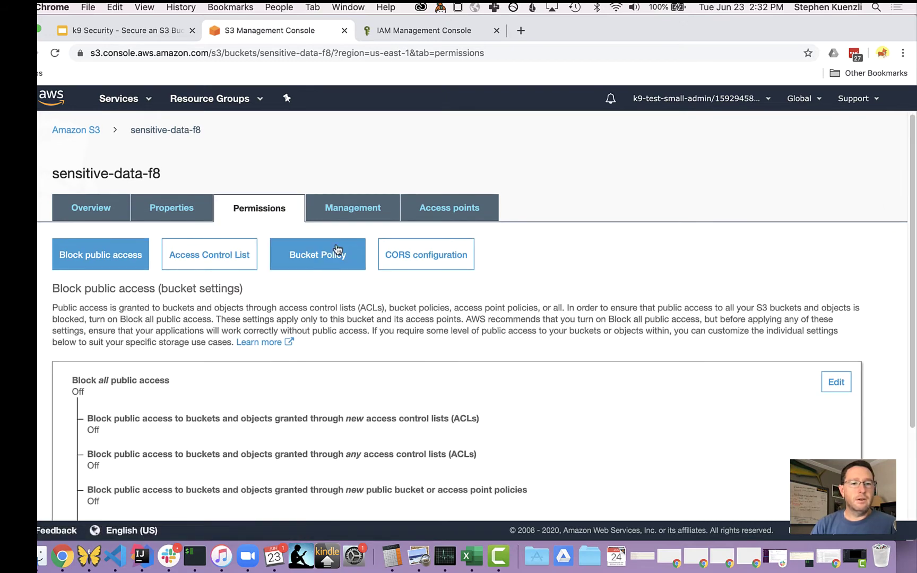
left_click(338, 249)
scroll(350, 374, "down", 2)
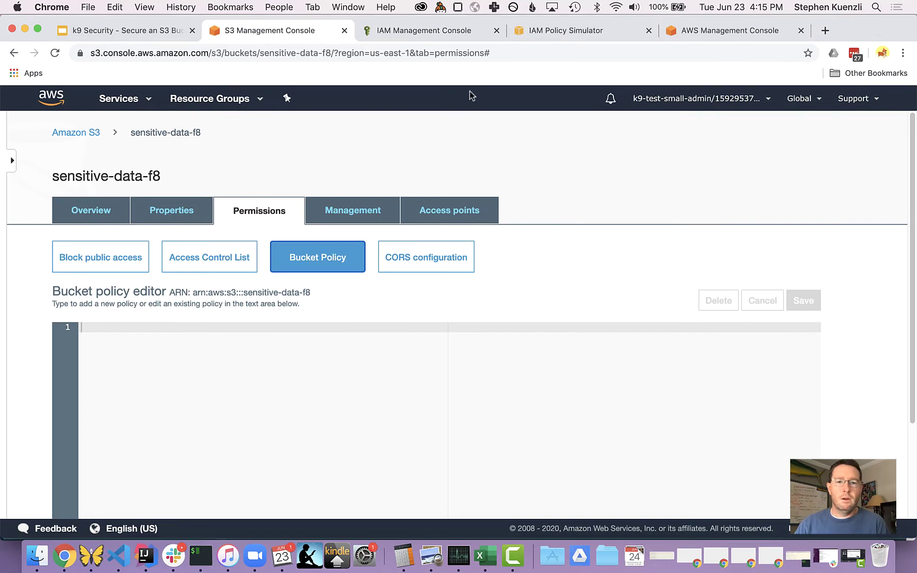
- Open the firewall role in the IAM console and copy its role ARN
left_click(440, 30)
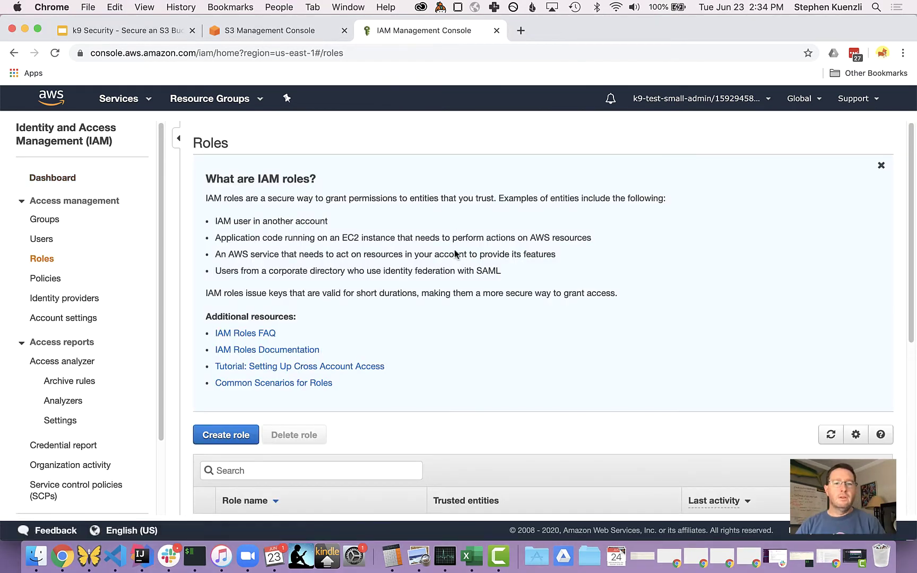
scroll(455, 253, "down", 5)
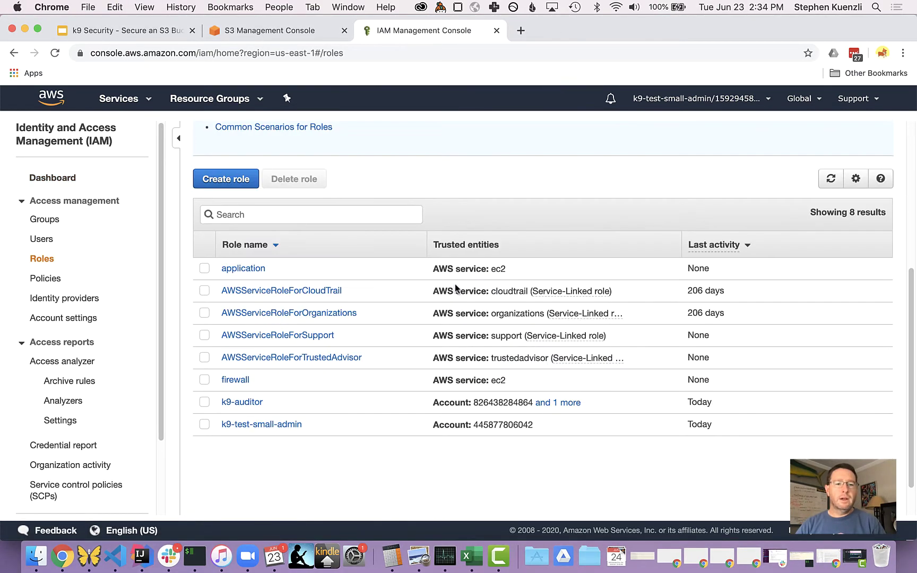
left_click(236, 380)
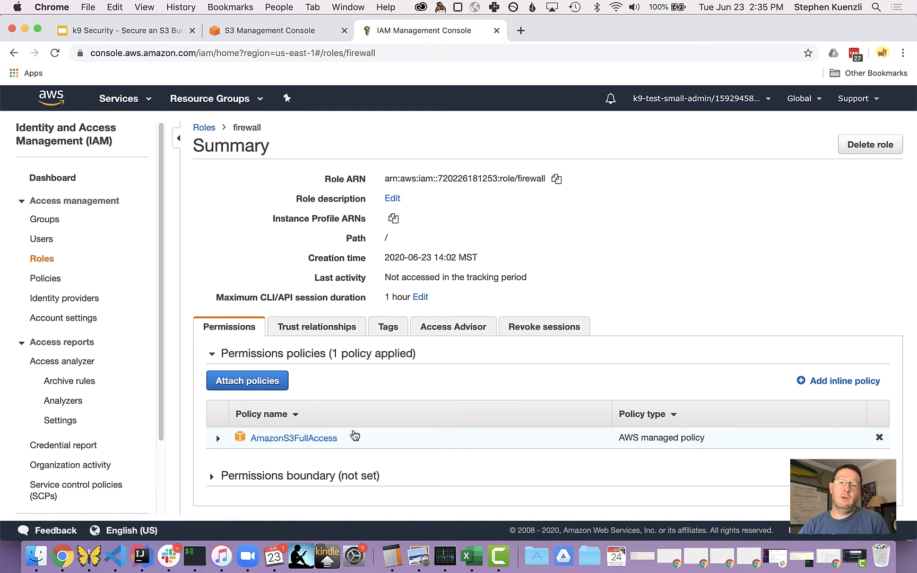
left_click(556, 180)
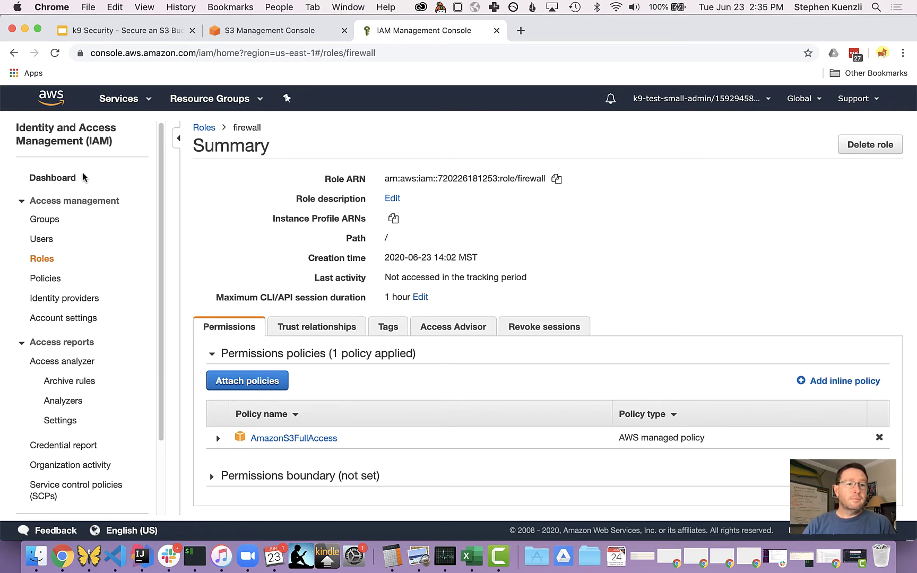
- Open the IAM Policy Simulator from the IAM dashboard
left_click(52, 177)
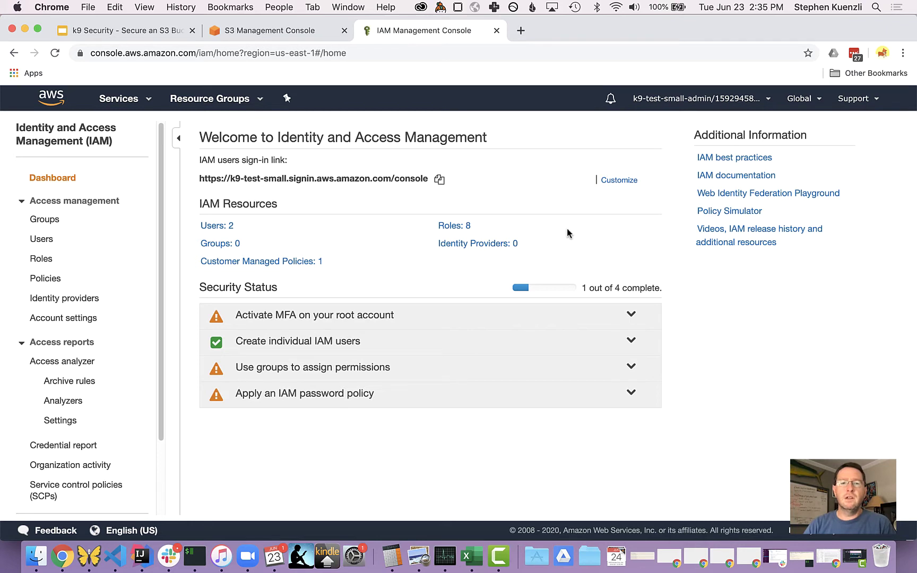
left_click(746, 214)
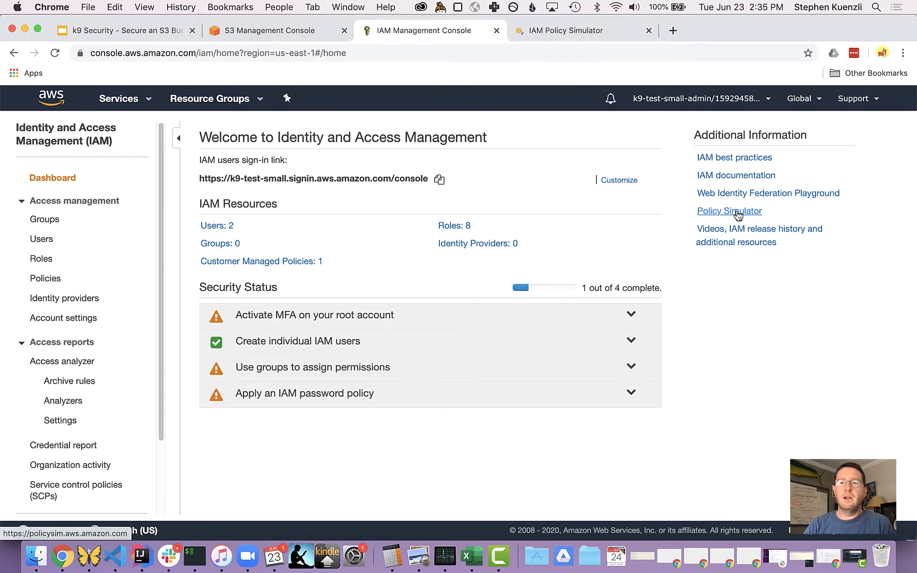
left_click(573, 30)
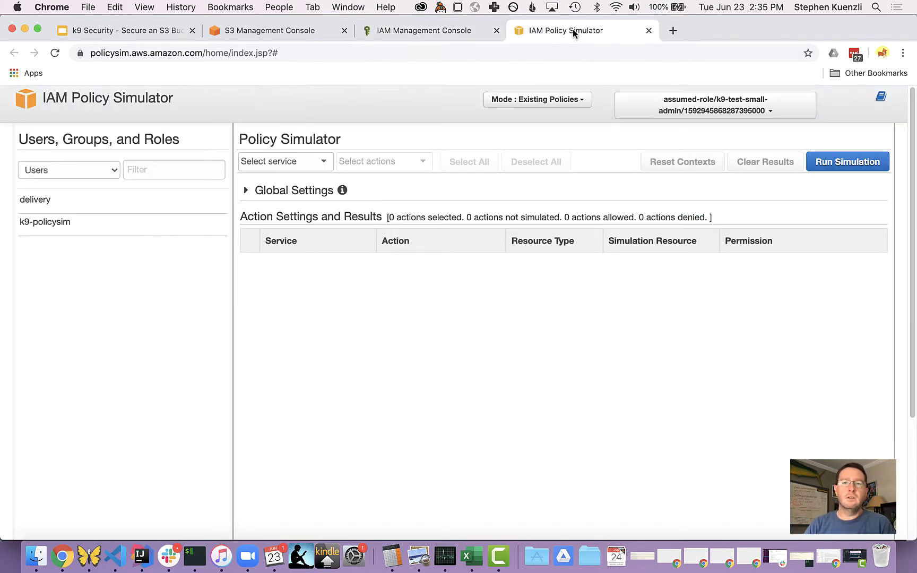
- List the roles in the simulator and select the firewall role with its attached policies
left_click(92, 170)
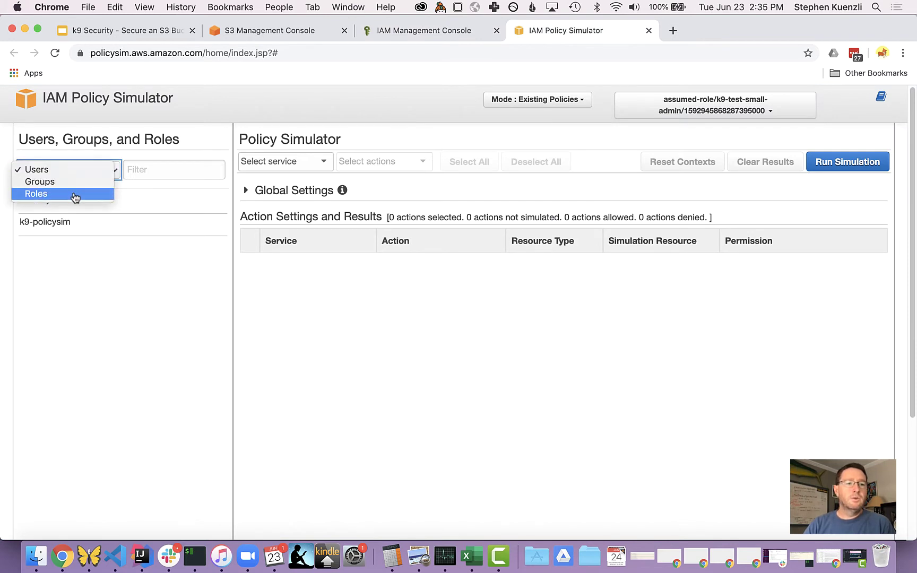
left_click(75, 194)
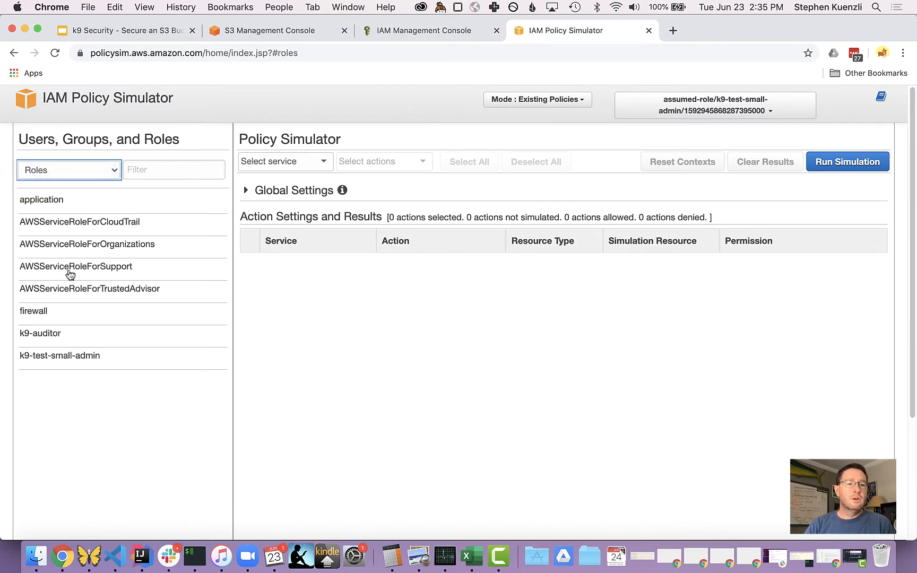
left_click(55, 311)
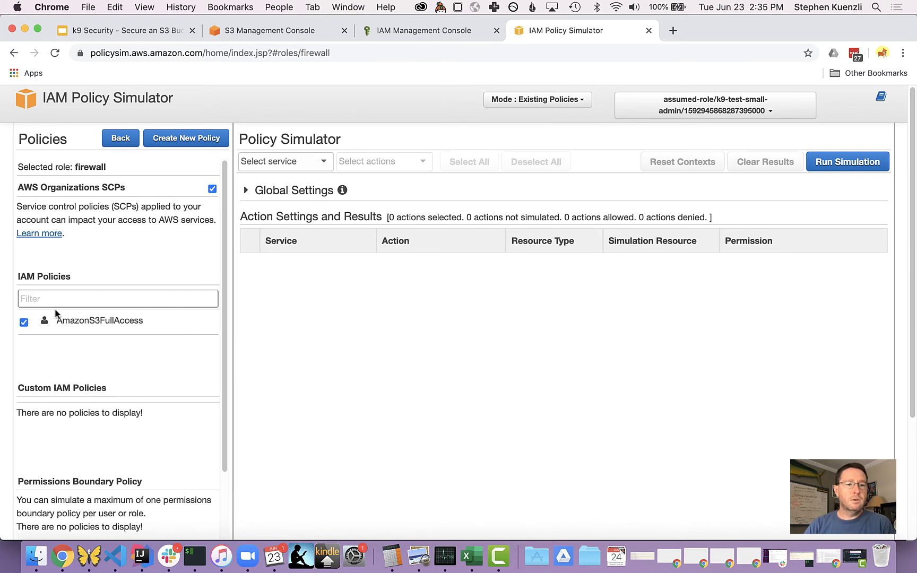
scroll(80, 306, "down", 2)
scroll(80, 308, "up", 2)
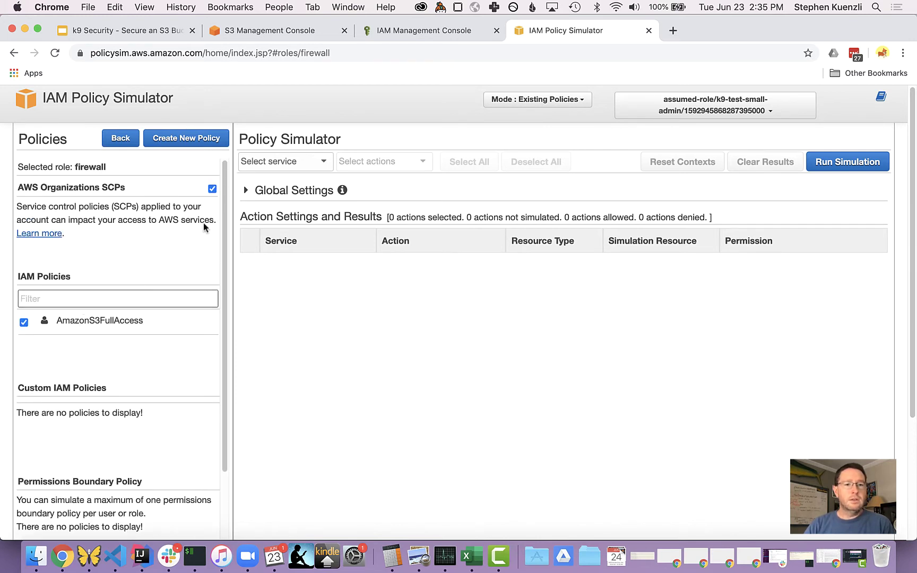
- Choose S3 as the service to simulate and review the policies applied to the firewall role
left_click(284, 165)
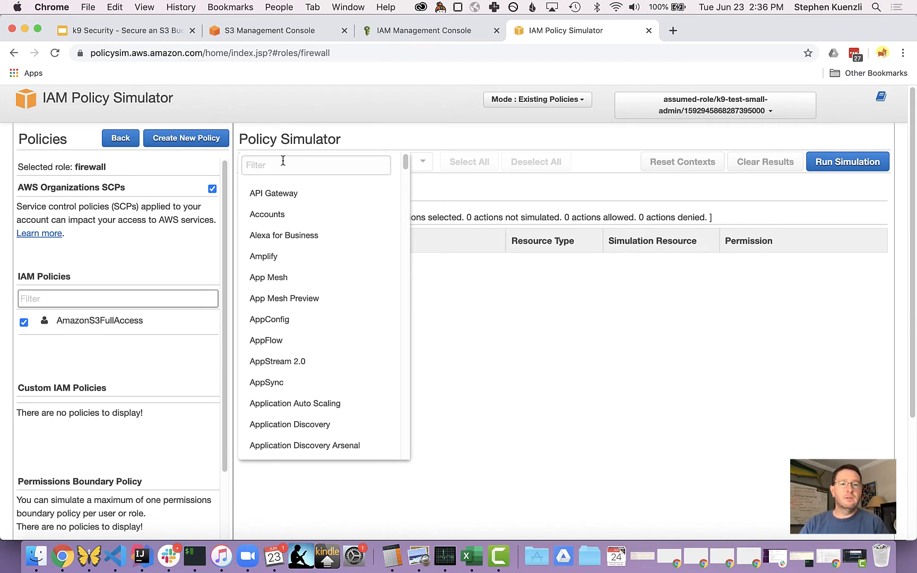
left_click(283, 161)
type("s3")
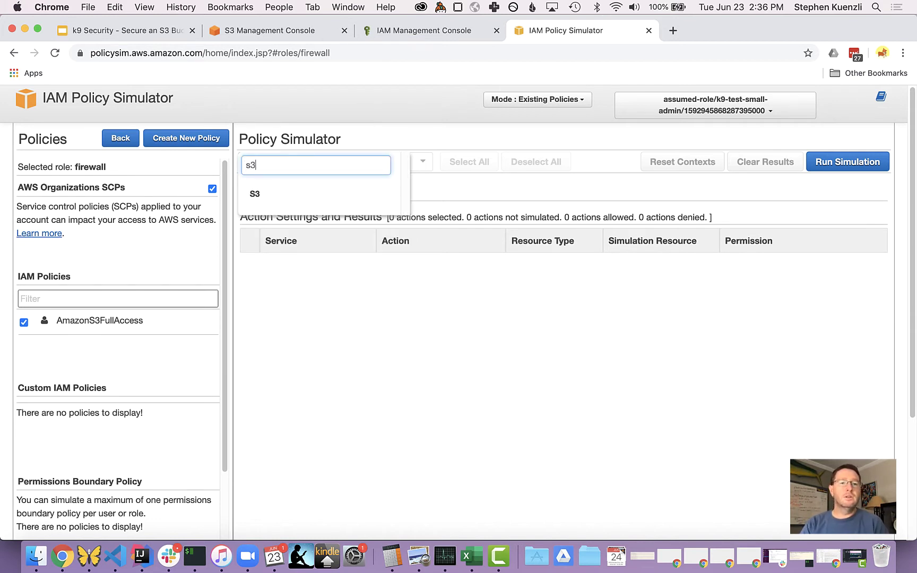
left_click(255, 195)
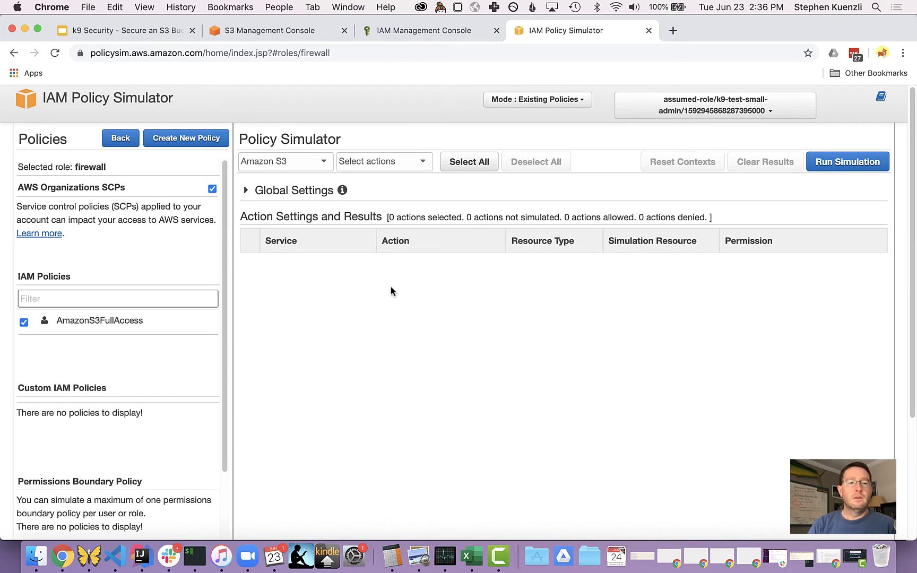
left_click(144, 301)
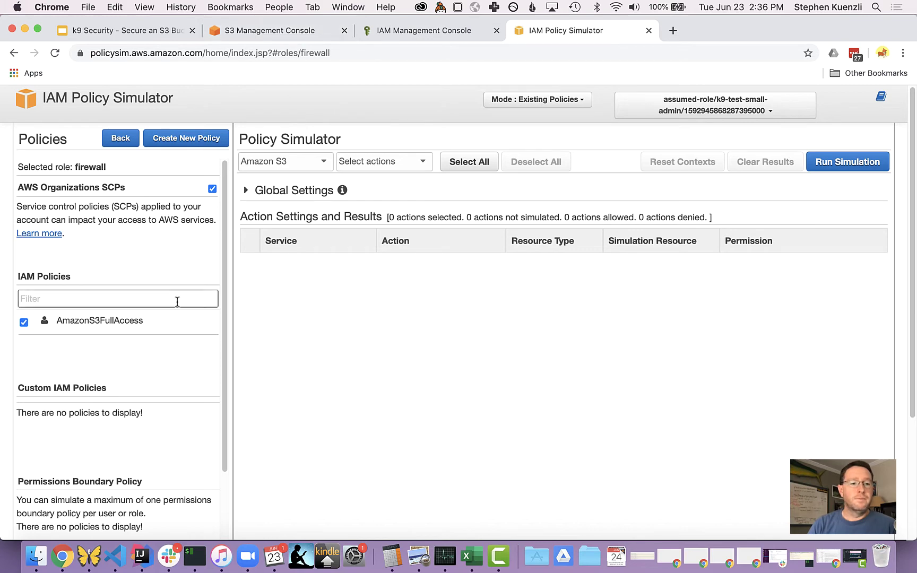
scroll(104, 345, "down", 5)
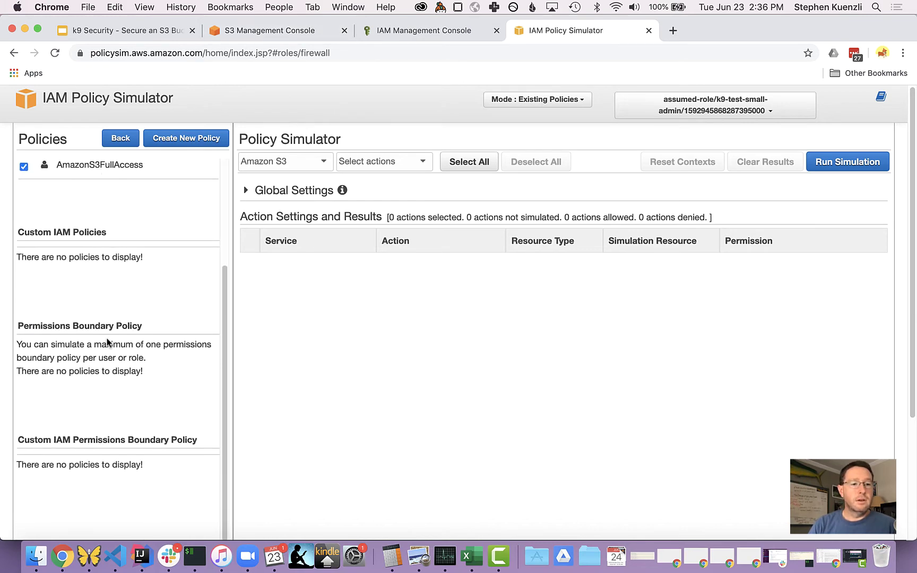
scroll(106, 344, "up", 6)
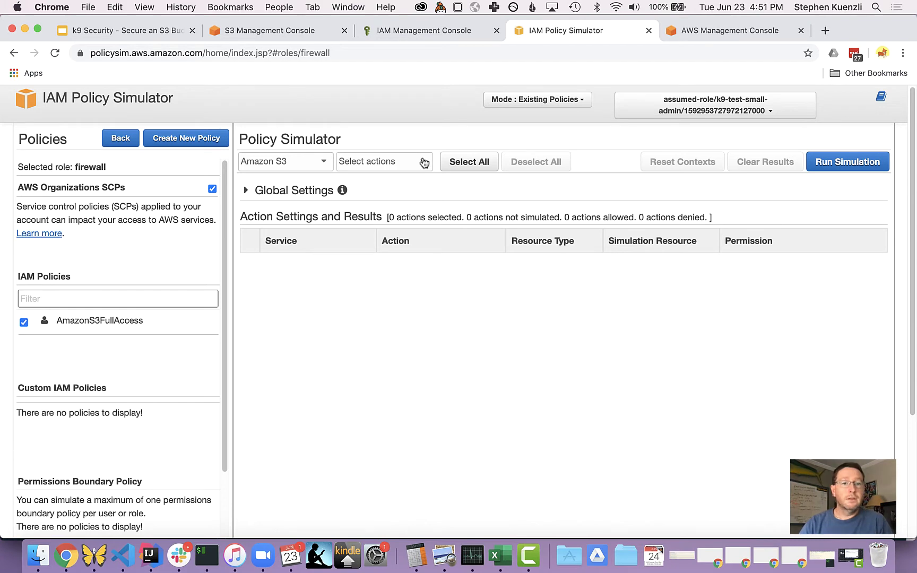
- Find GetObject among the Amazon S3 actions and select it for the simulation
left_click(424, 162)
key("super+f")
type("getObjec")
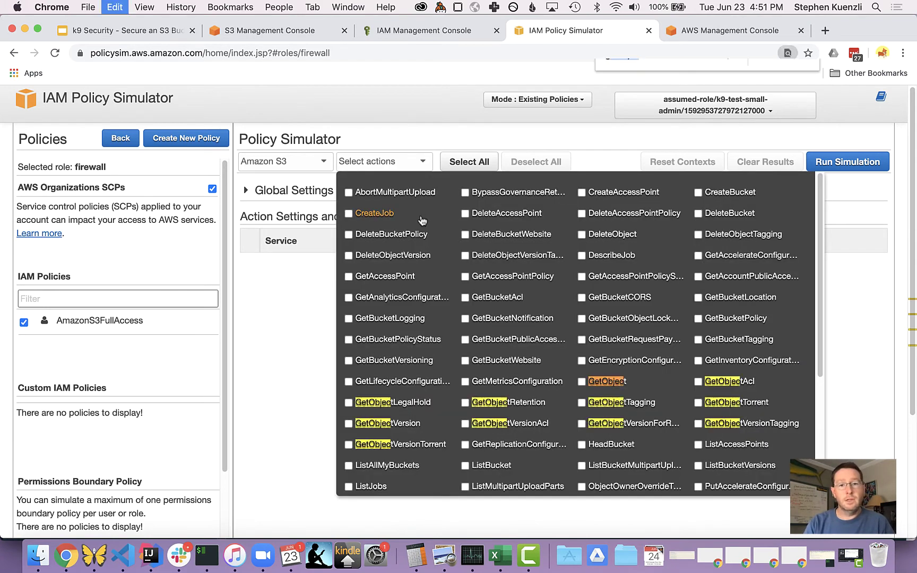
type("t")
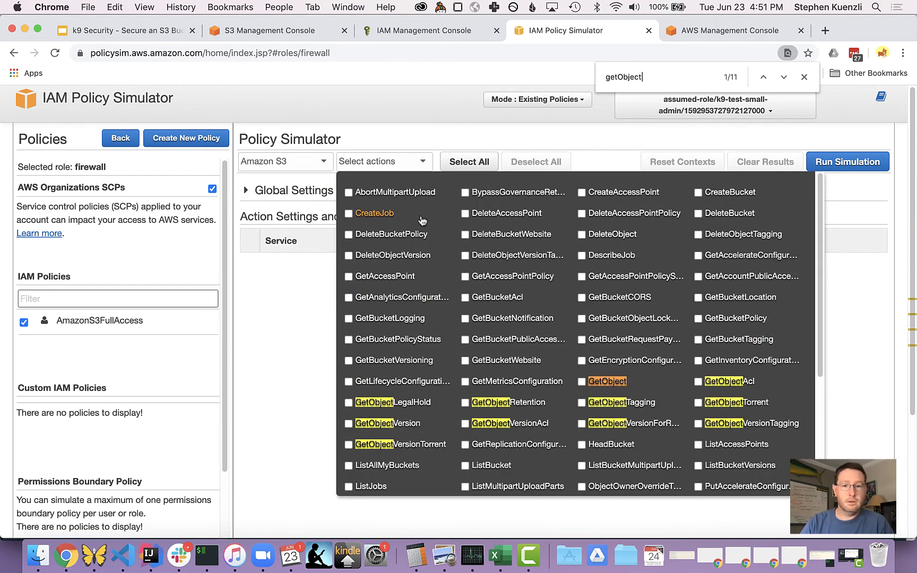
left_click(582, 382)
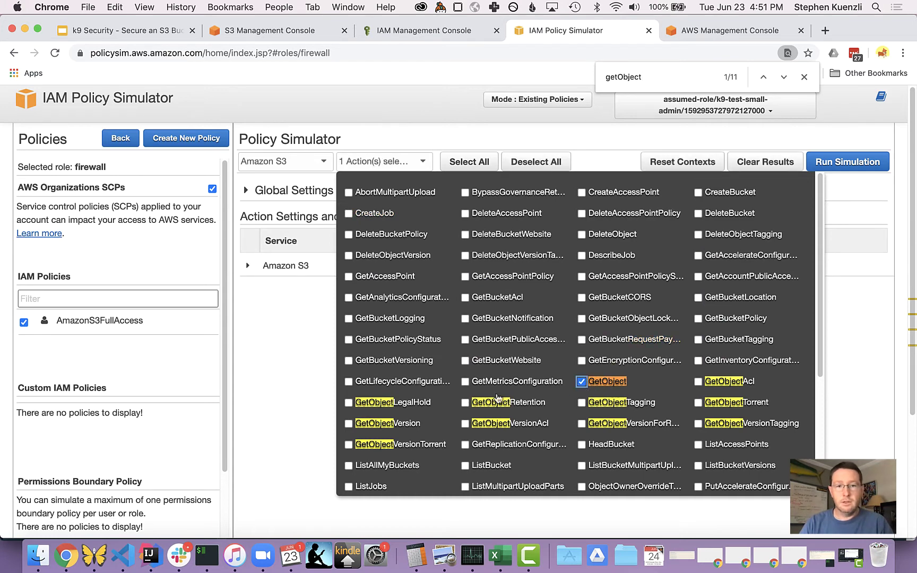
- Set the GetObject action's object resource to arn:aws:s3:::sensitive-data-f8/*
left_click(288, 361)
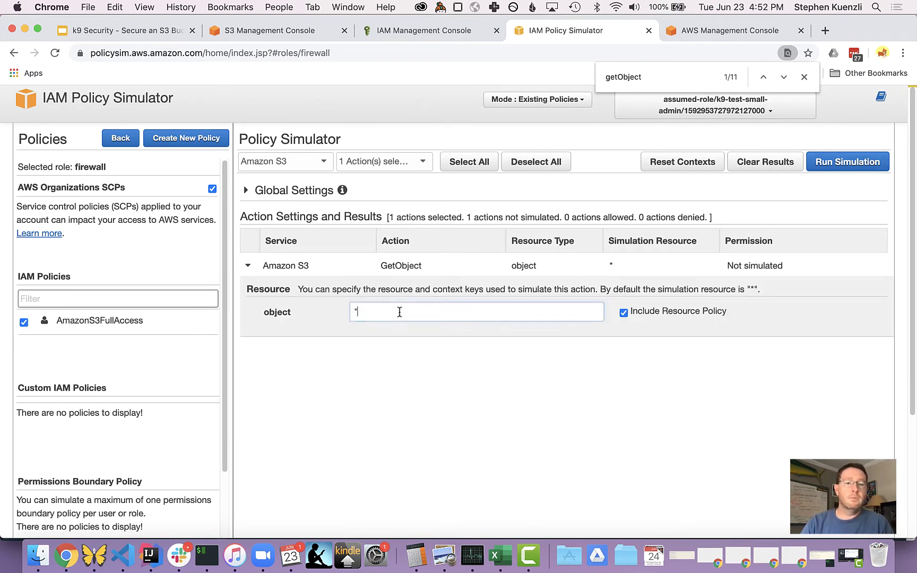
left_click(400, 312)
key("super+a")
type("arn:aws:s3:::sensitive-data-f8/*")
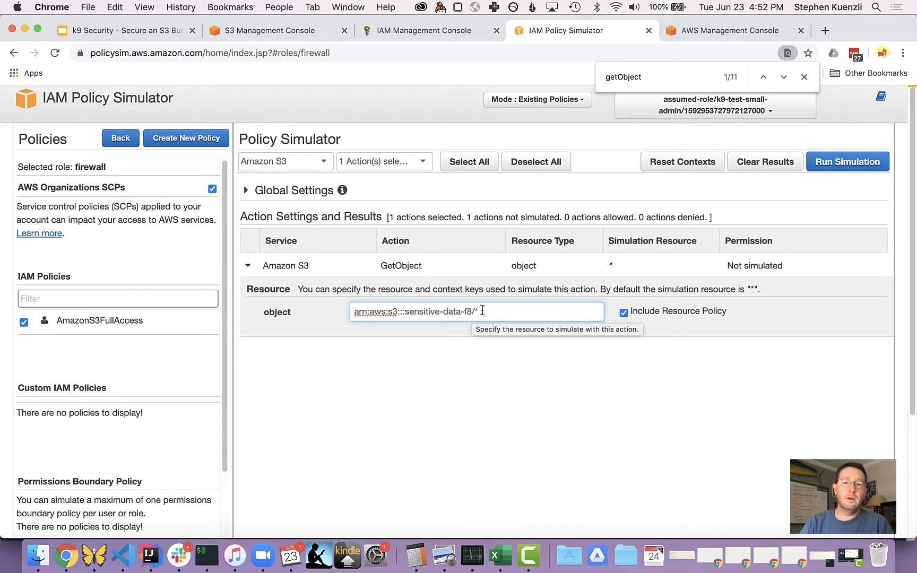
left_click_drag(480, 311, 313, 322)
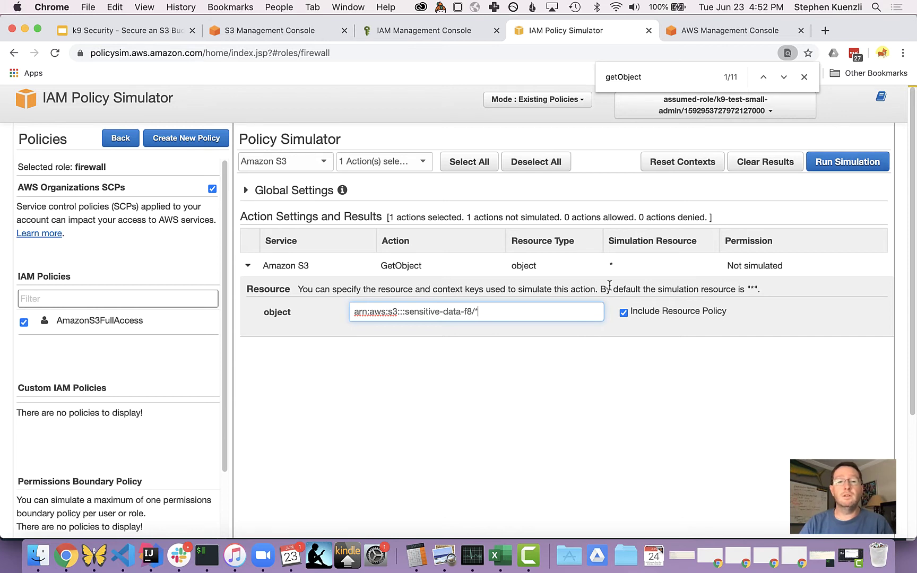
- Run the simulation and show the policy statement matched for the GetObject action
left_click(834, 169)
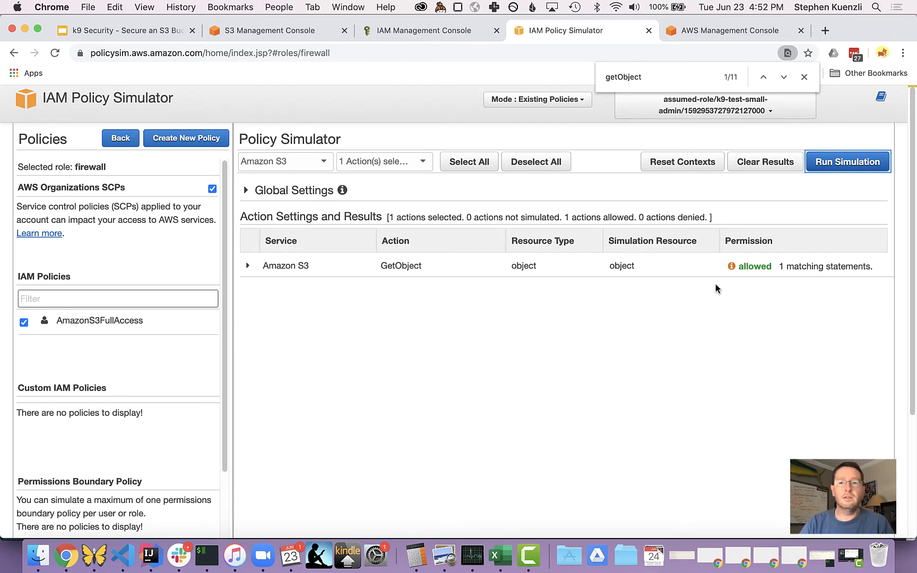
left_click(247, 266)
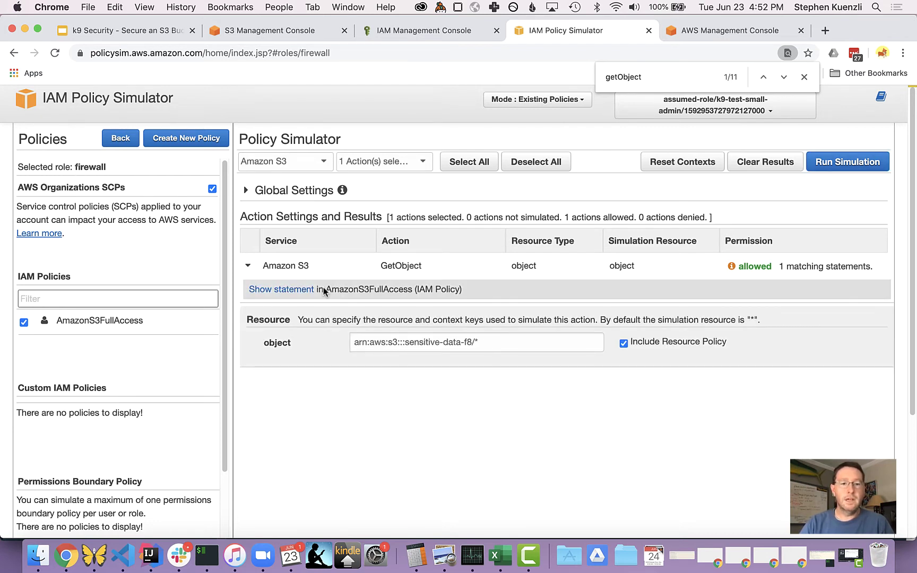
left_click(283, 291)
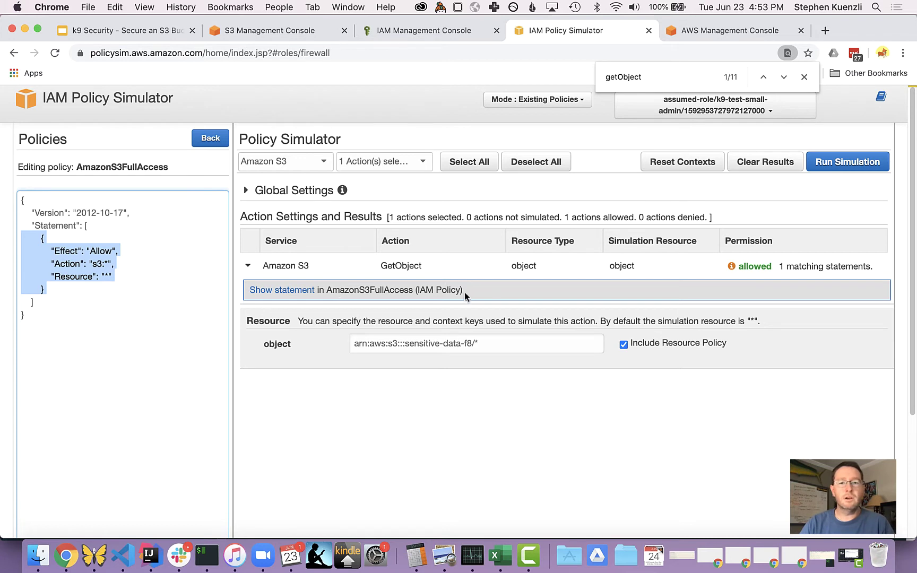
- Collapse and reopen the GetObject result's details, and show its matching statement in the AmazonS3FullAccess policy again
left_click(249, 267)
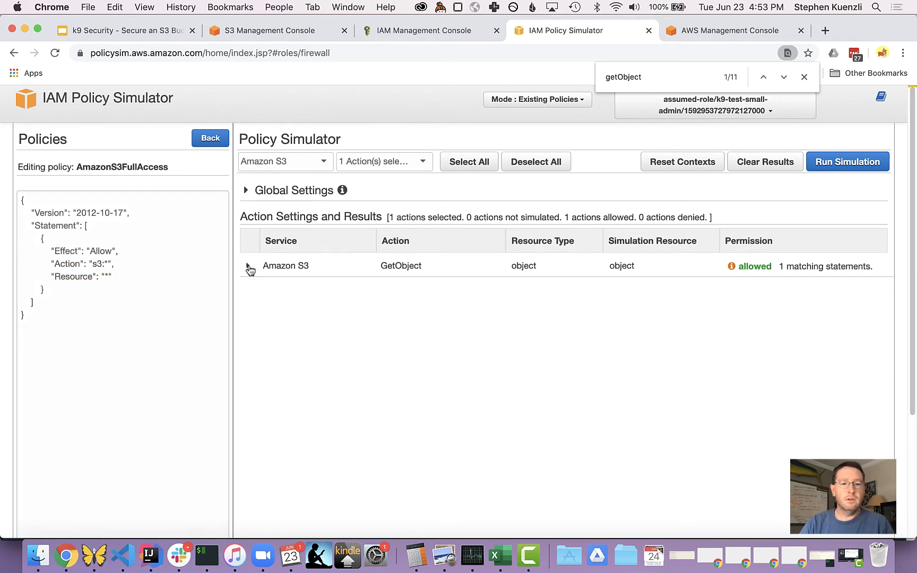
left_click(248, 267)
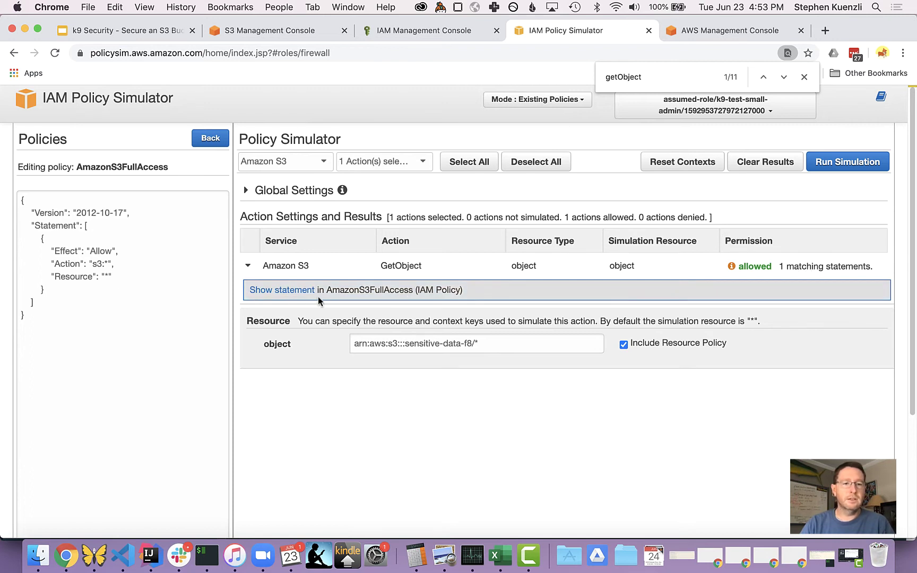
left_click(269, 291)
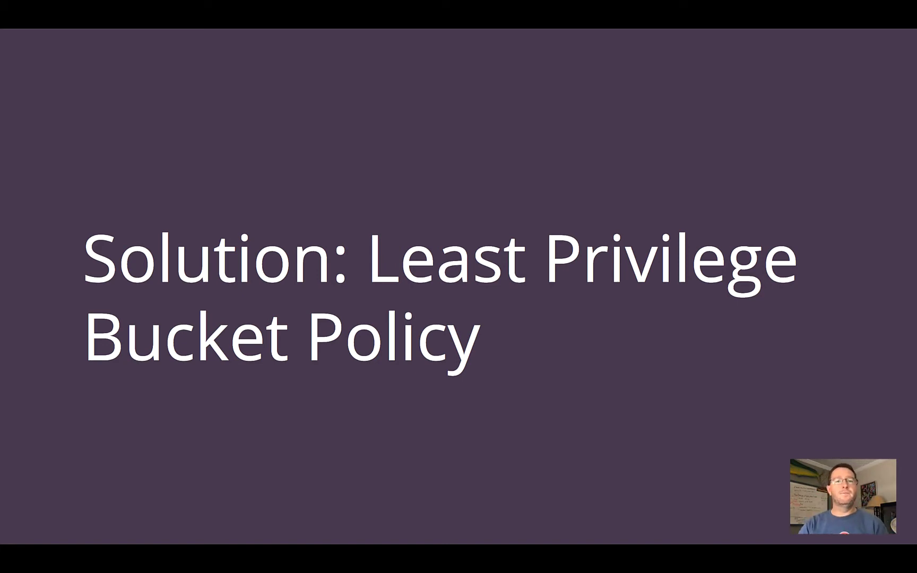
- Leave the slideshow and open the bucket policy editor for the sensitive-data-f8 bucket in the S3 console
key("Escape")
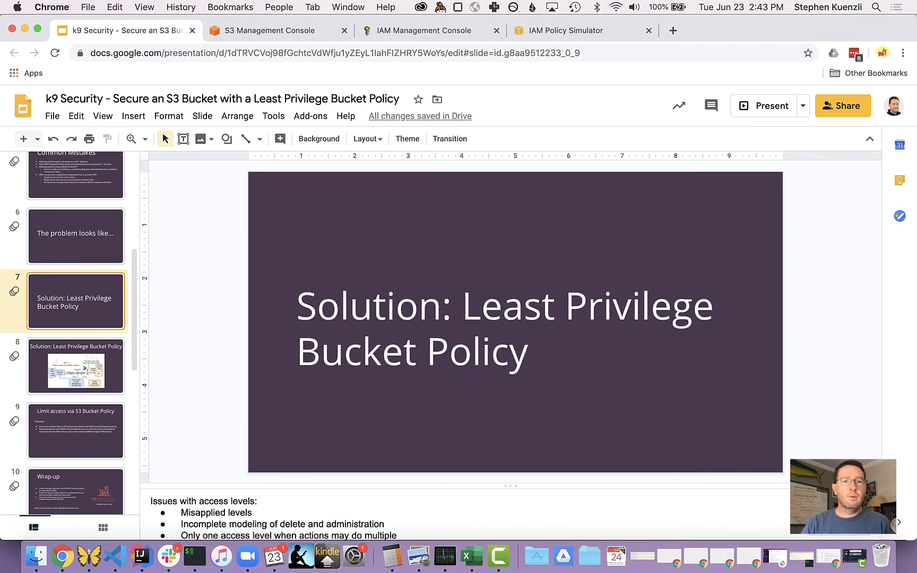
left_click(325, 32)
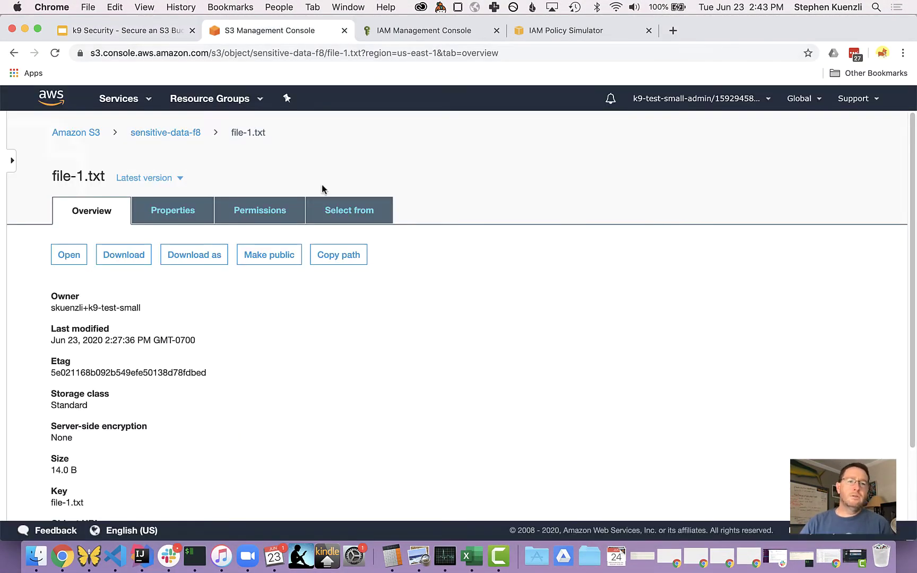
left_click(186, 137)
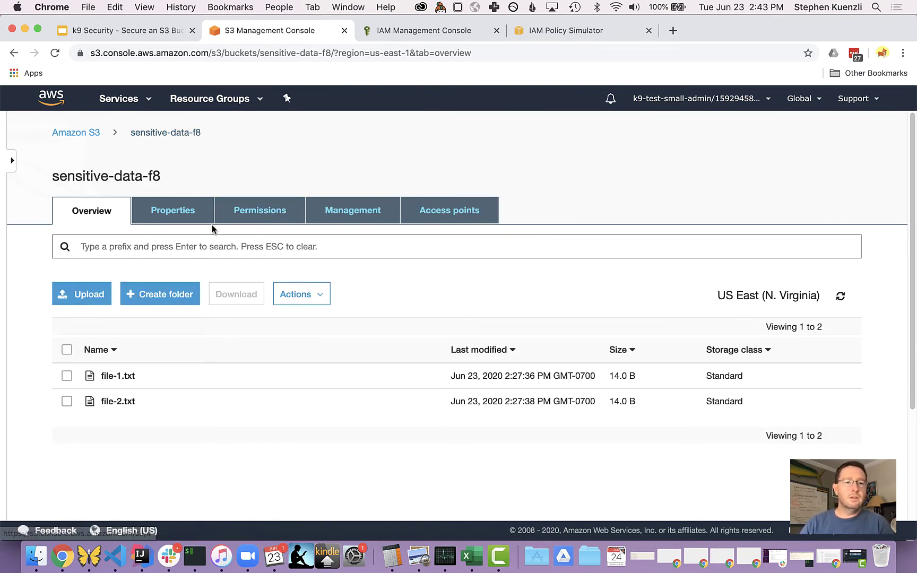
left_click(268, 215)
left_click(318, 259)
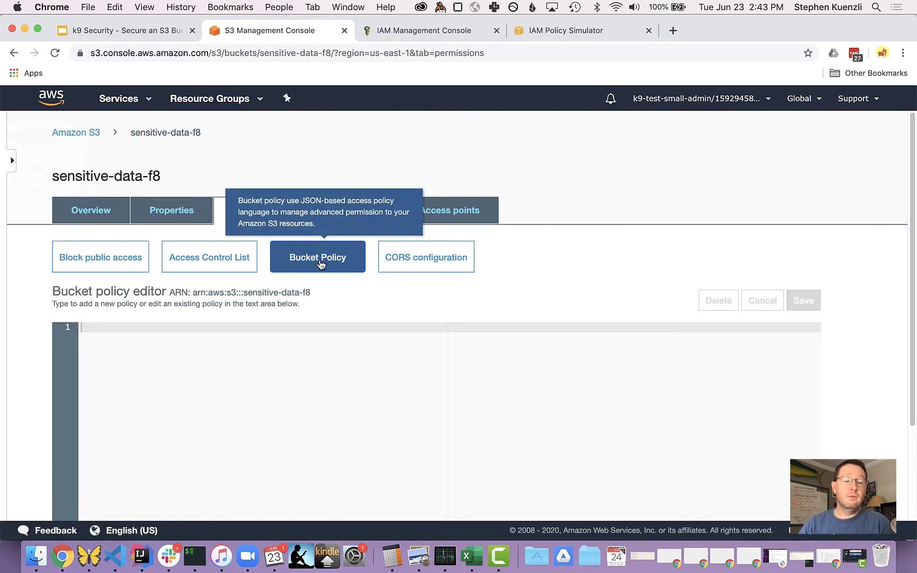
- Paste the copied VeryRestrictiveFullAccessPolicy JSON into the empty bucket policy editor
scroll(581, 280, "down", 3)
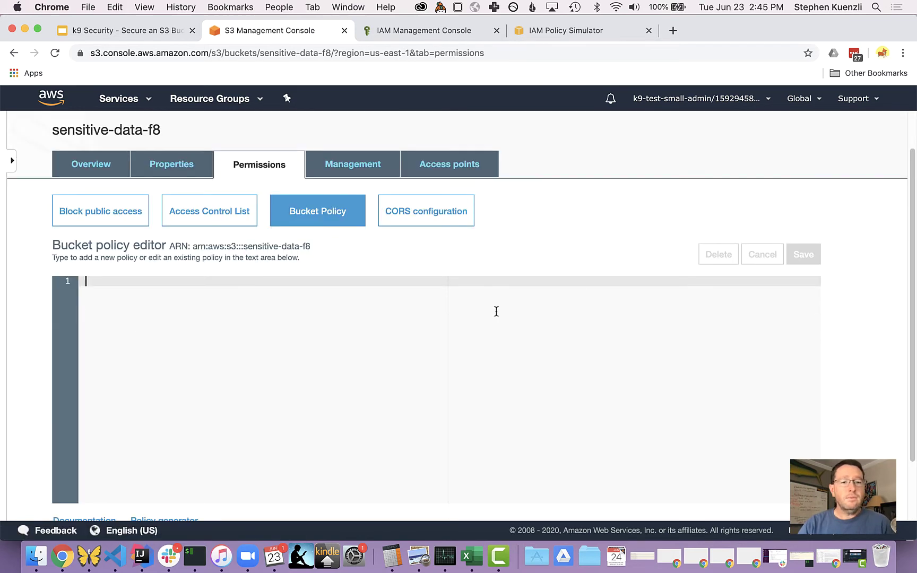
key("super+v")
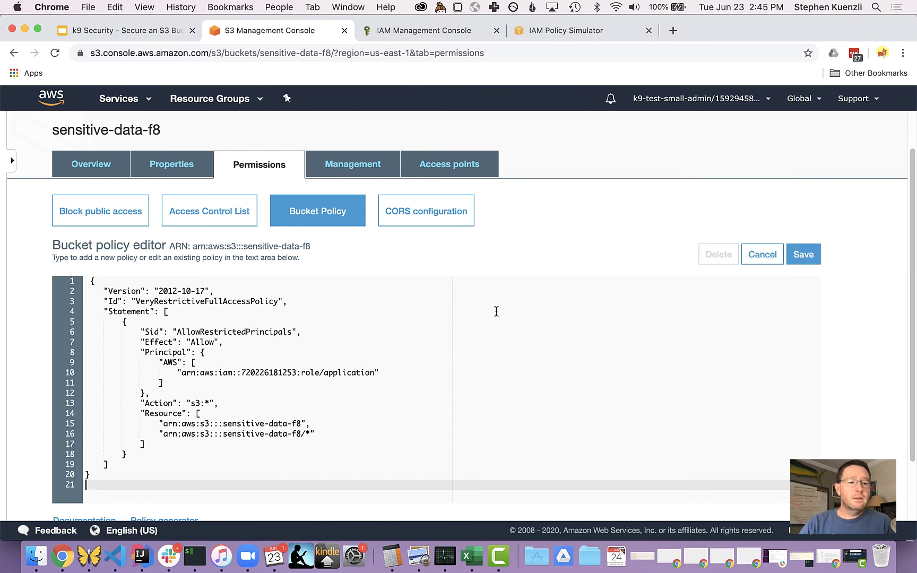
scroll(426, 430, "down", 1)
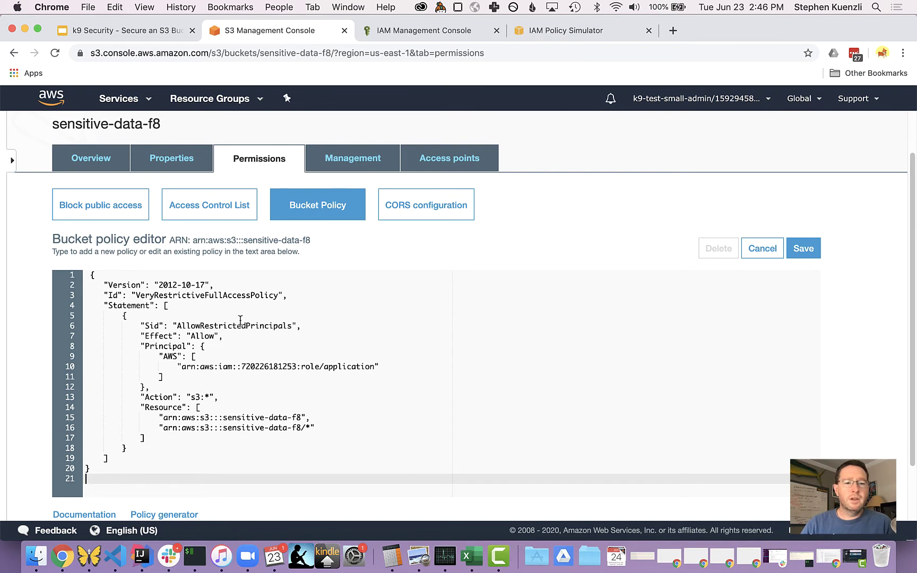
- Examine the policy's Id and the statement's Sid, highlighting each value
double_click(170, 295)
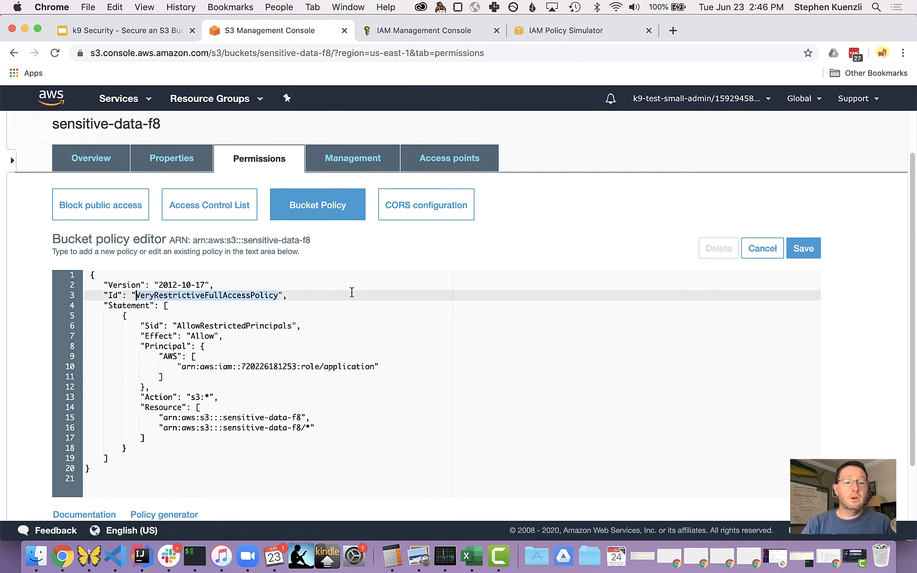
key("Down")
key("Down")
key("Down")
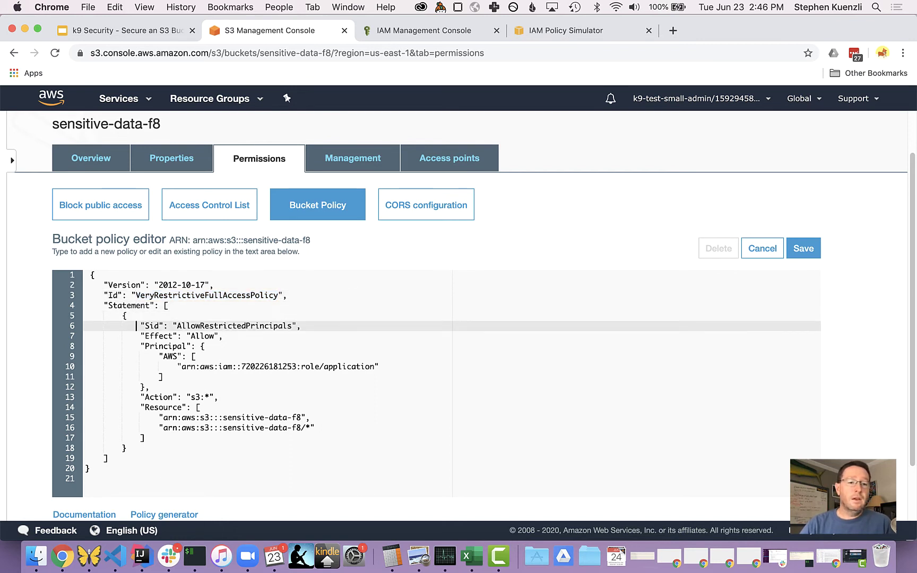
key("super+Right")
key("Left")
key("Left")
key("alt+shift+Left")
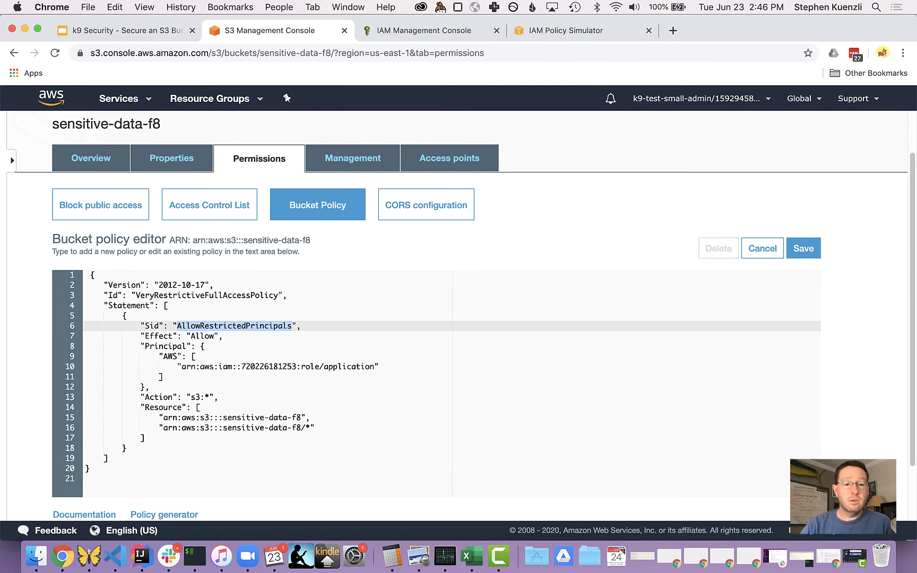
- Highlight the statement's Action line to examine which S3 actions it allows
key("Down")
key("Down")
key("Down")
key("Down")
key("Down")
key("Down")
key("Down")
key("super+Right")
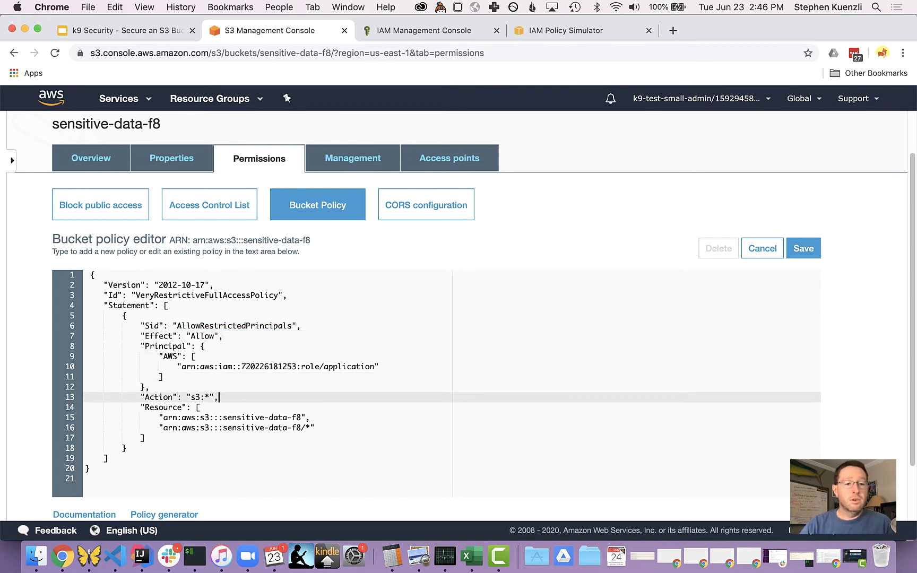
key("super+shift+Left")
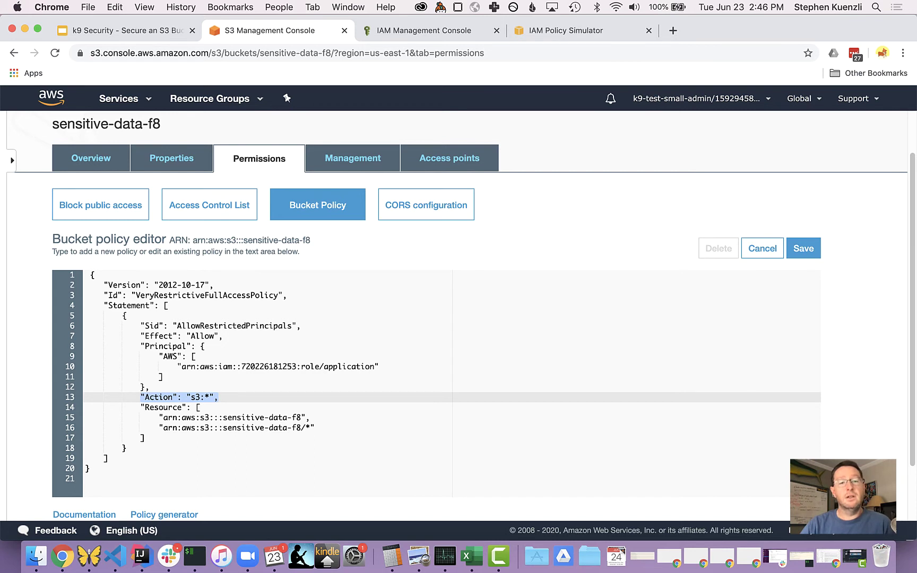
- Highlight the application role's ARN in the Principal block to examine who is granted access
key("Up")
key("Up")
key("Up")
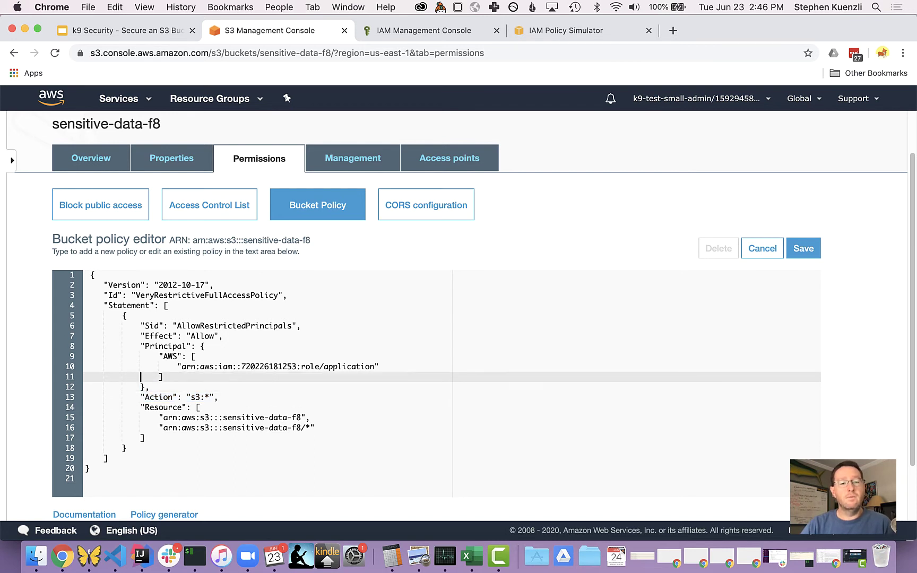
key("super+Left")
key("super+shift+Right")
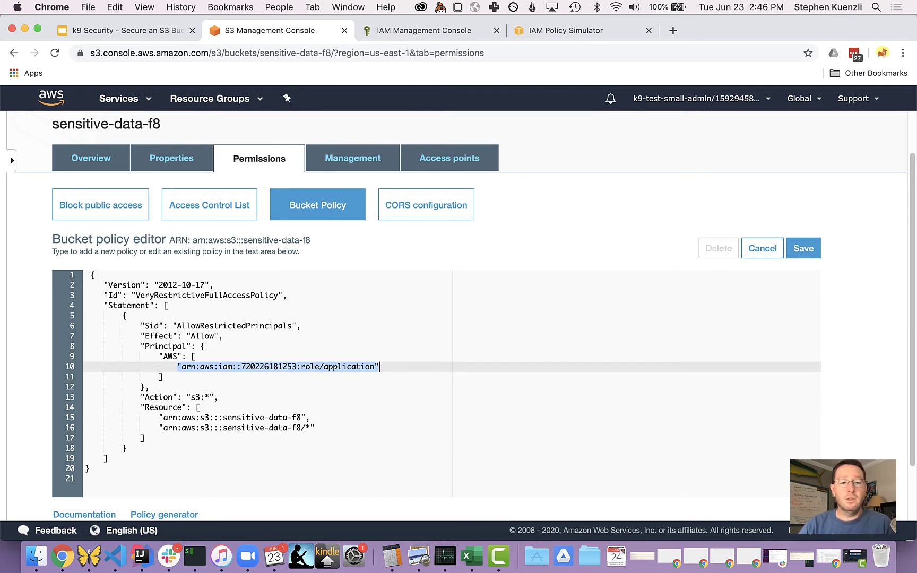
- Highlight both sensitive-data-f8 ARNs in the Resource list to examine the policy's scope
key("Down")
key("Down")
key("Down")
key("Down")
key("Down")
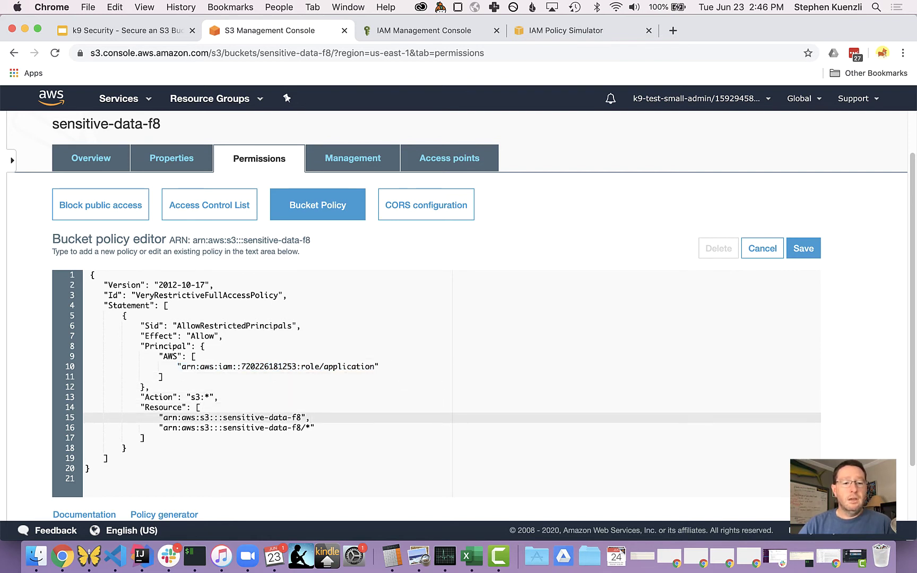
key("super+Left")
key("shift+Down")
key("shift+Down")
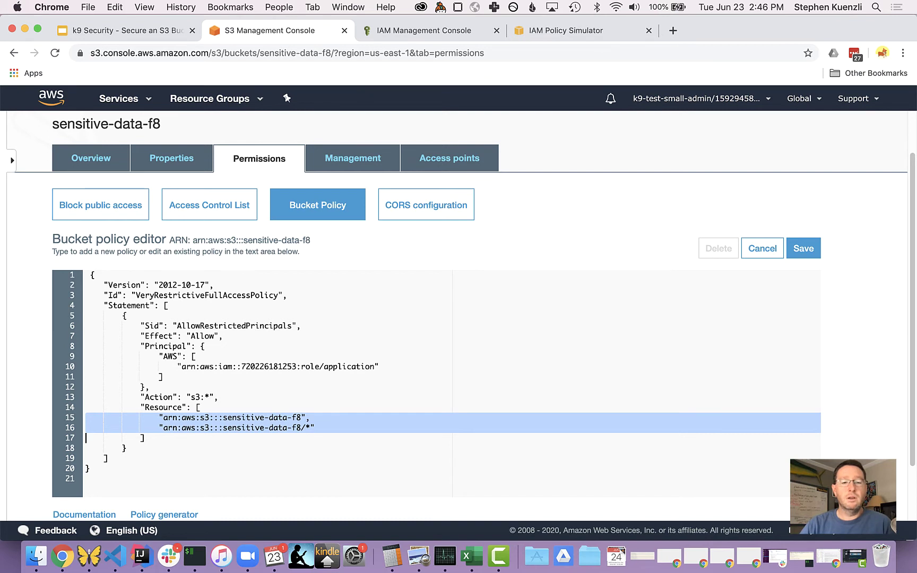
- Highlight the object-level resource ARN and its trailing wildcard to examine how the bucket's objects are covered
key("Left")
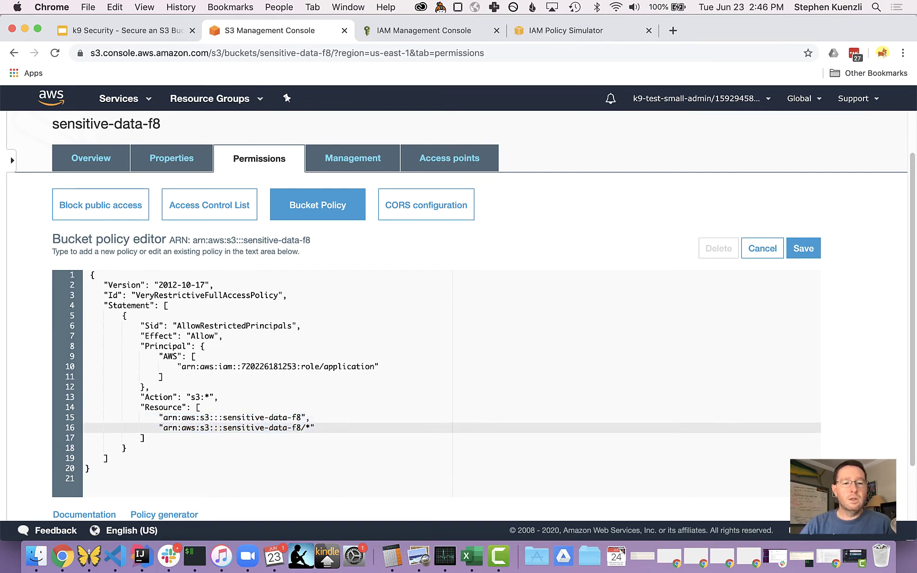
key("shift+Home")
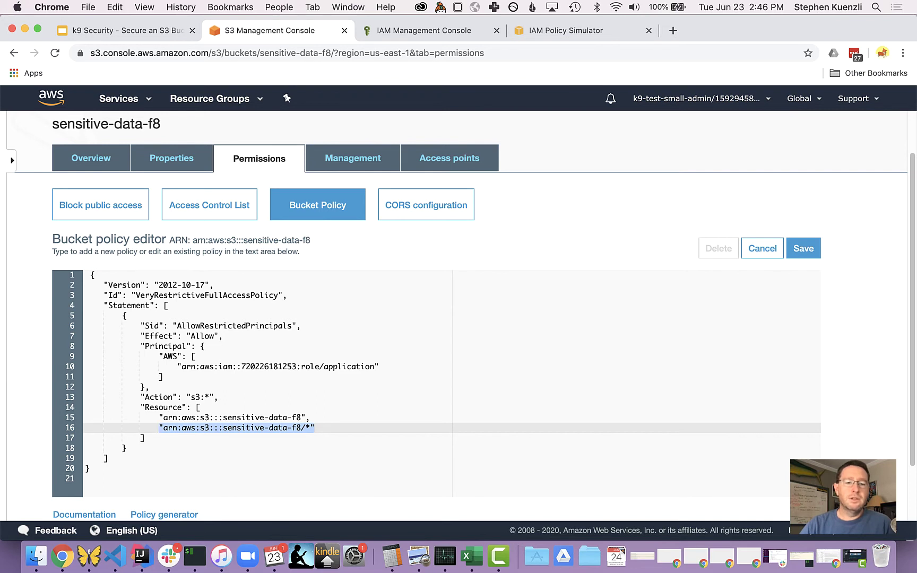
key("Right")
key("Left")
key("shift+Left")
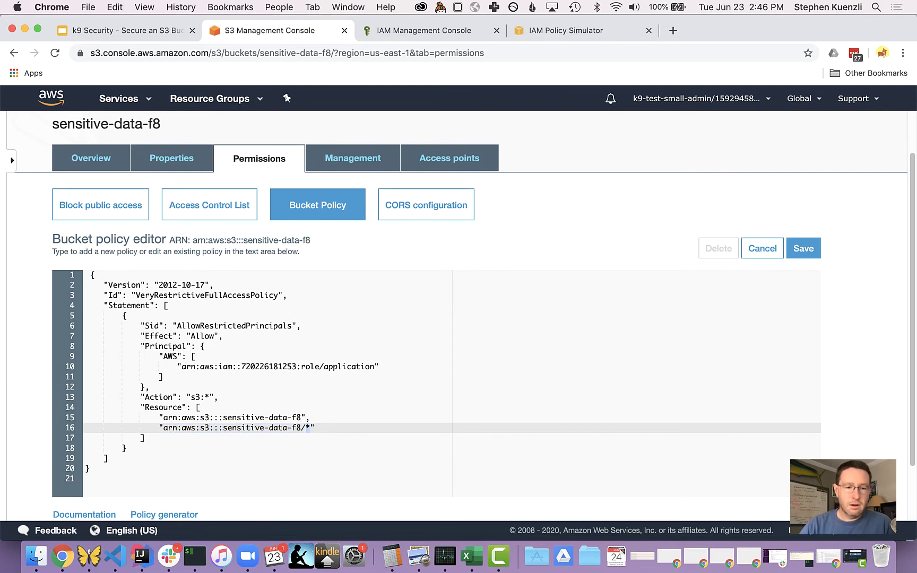
key("Down")
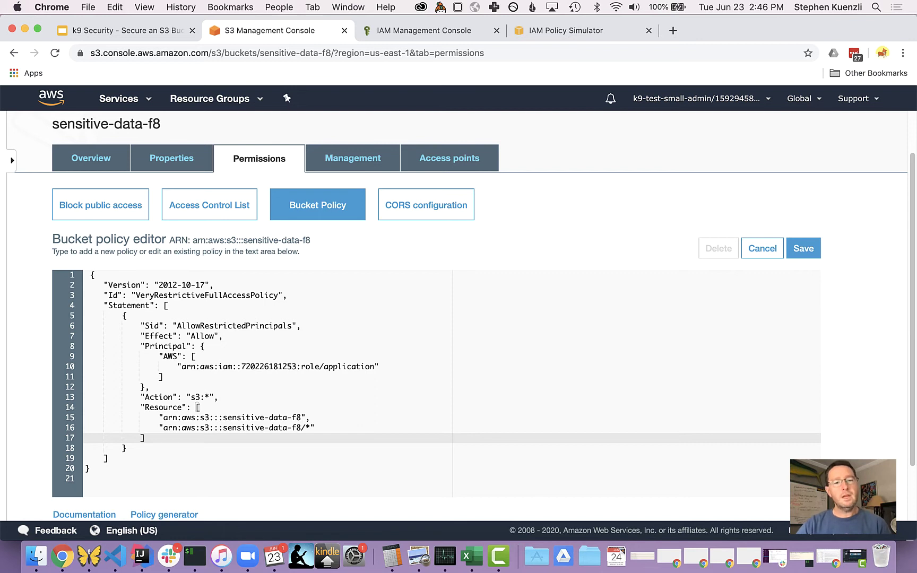
- Return to the application role's principal line and save the policy on the sensitive-data-f8 bucket
key("Up")
key("Up")
key("Up")
key("Up")
key("Up")
key("Up")
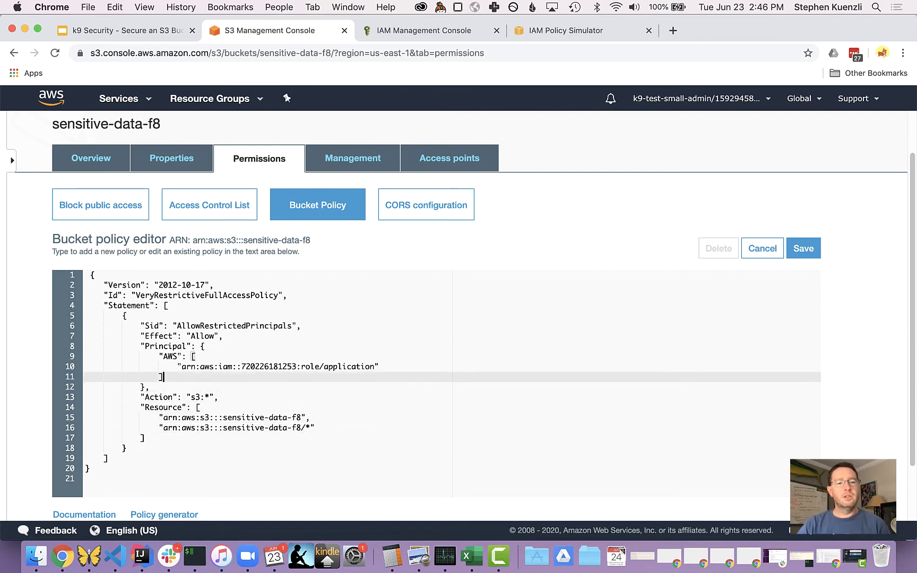
key("Up")
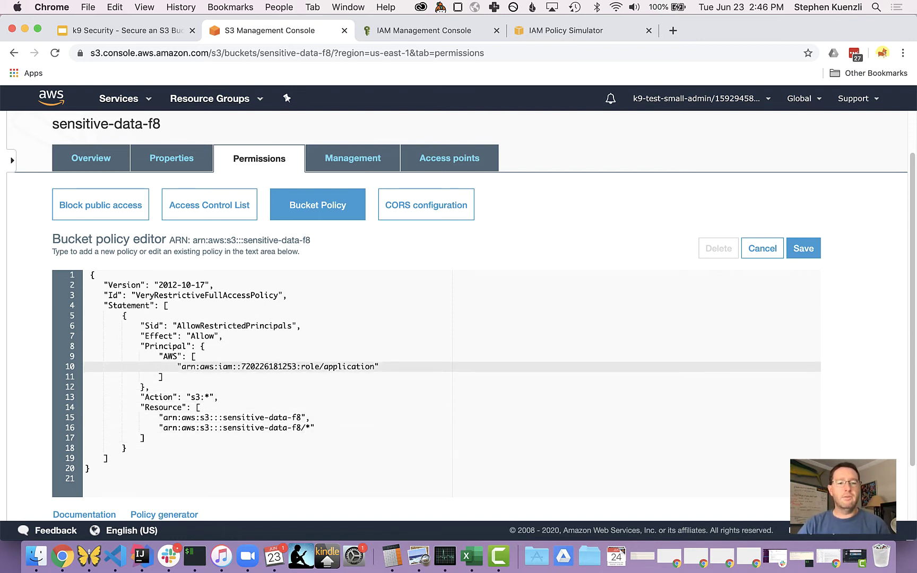
key("Left")
left_click(802, 248)
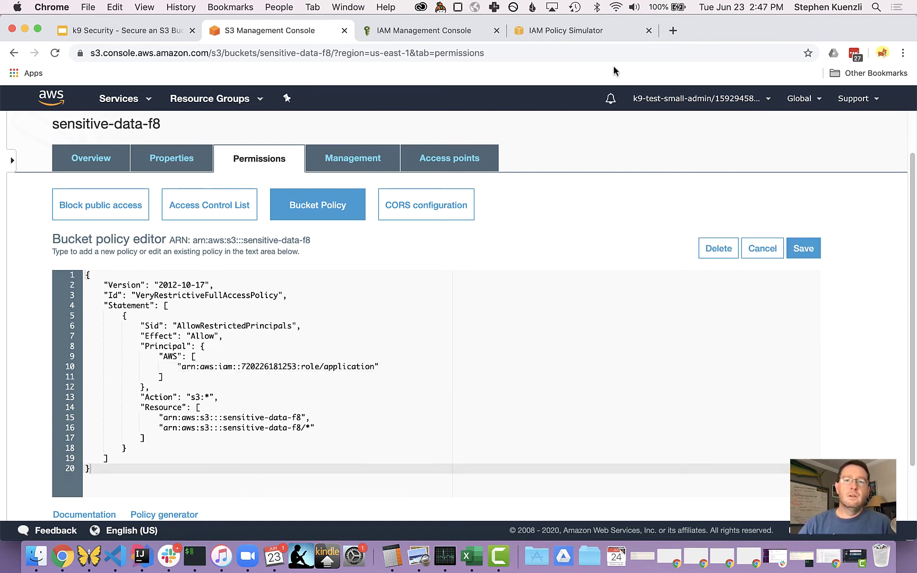
- Switch to the IAM Policy Simulator and rerun the firewall role's GetObject simulation
left_click(585, 33)
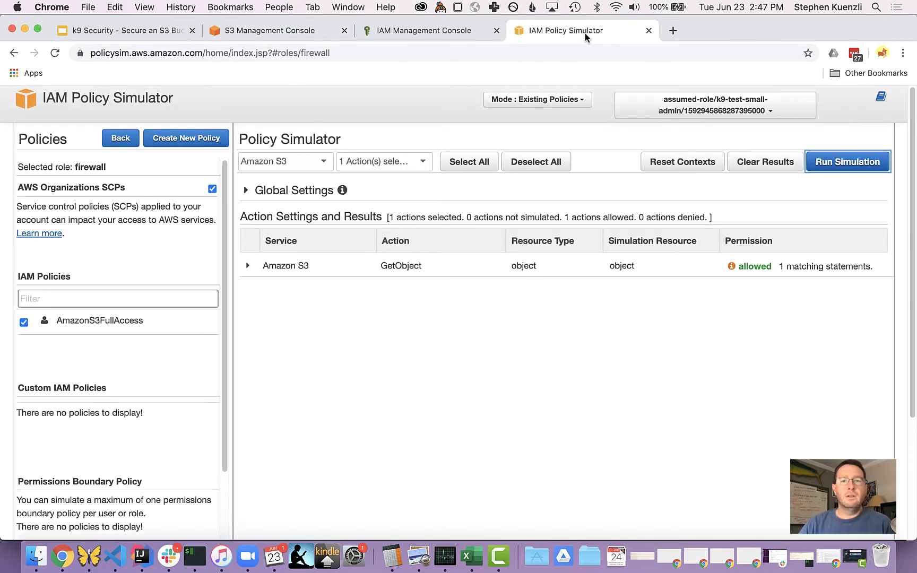
left_click(832, 169)
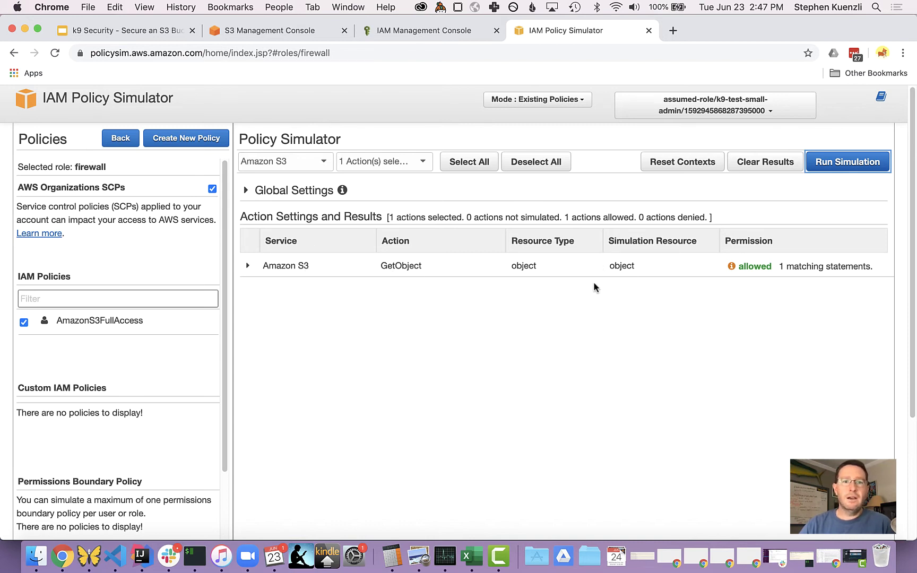
scroll(199, 276, "down", 2)
scroll(195, 280, "up", 2)
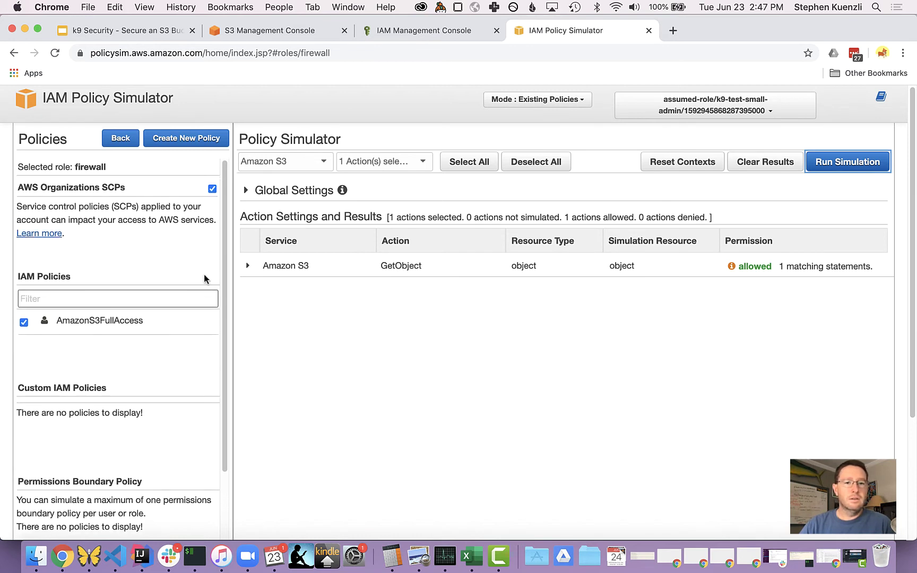
- Expand the GetObject result, show its matching statement, and highlight the name of the policy containing it
left_click(254, 266)
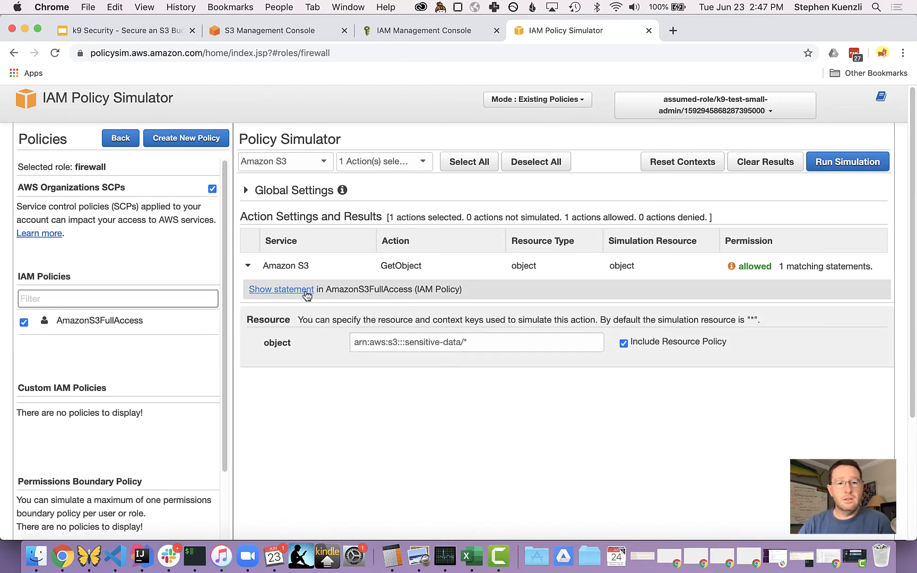
left_click(307, 292)
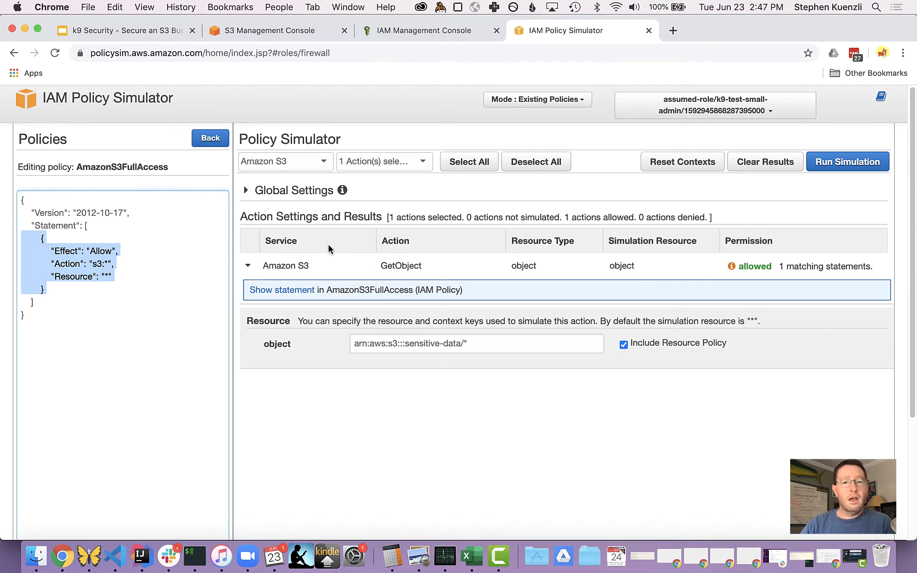
double_click(358, 291)
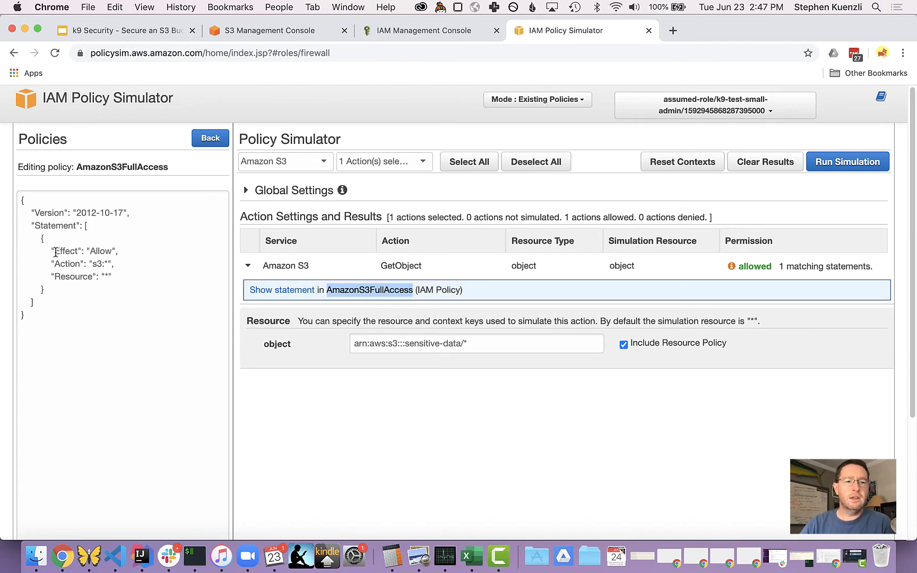
- Examine the Effect, Action and Resource of the AmazonS3FullAccess statement, and return to the firewall role's policy list
left_click_drag(53, 251, 107, 280)
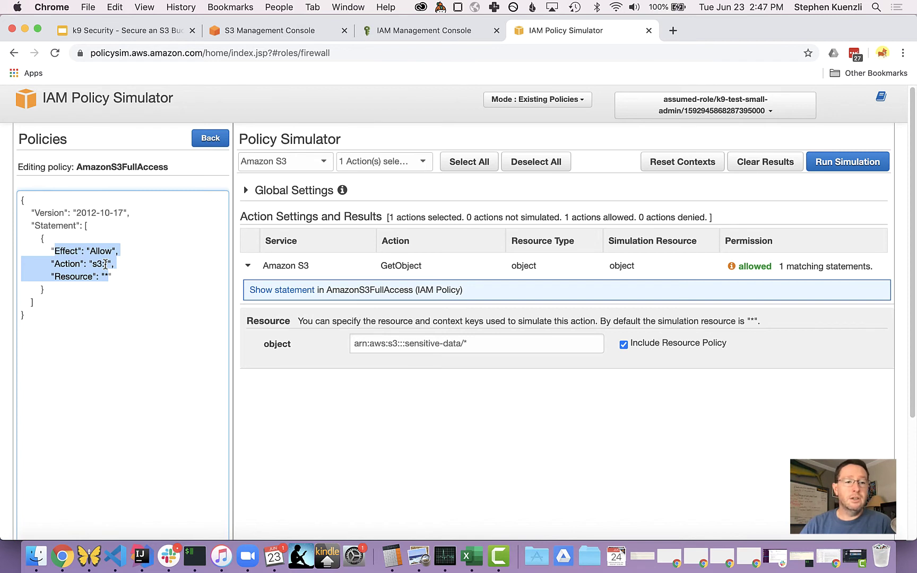
left_click(114, 276)
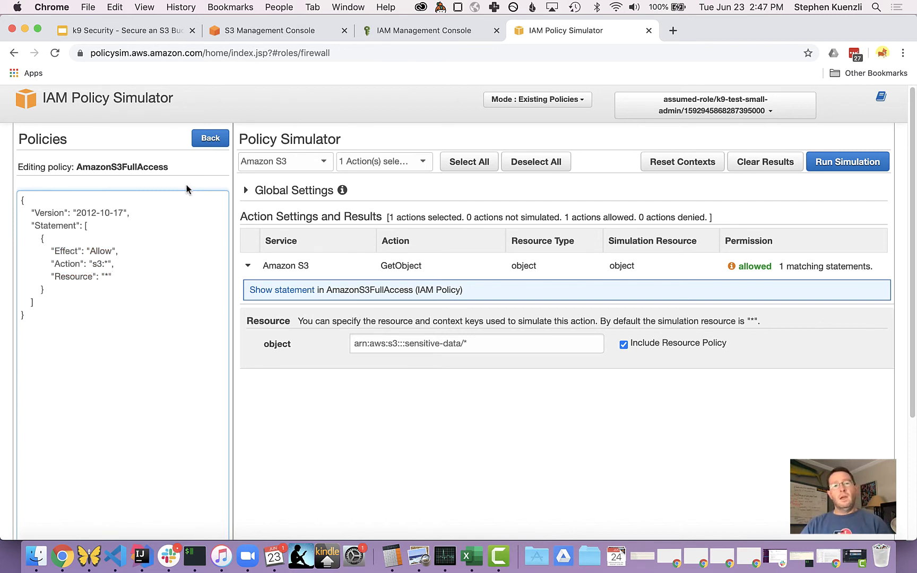
left_click(210, 138)
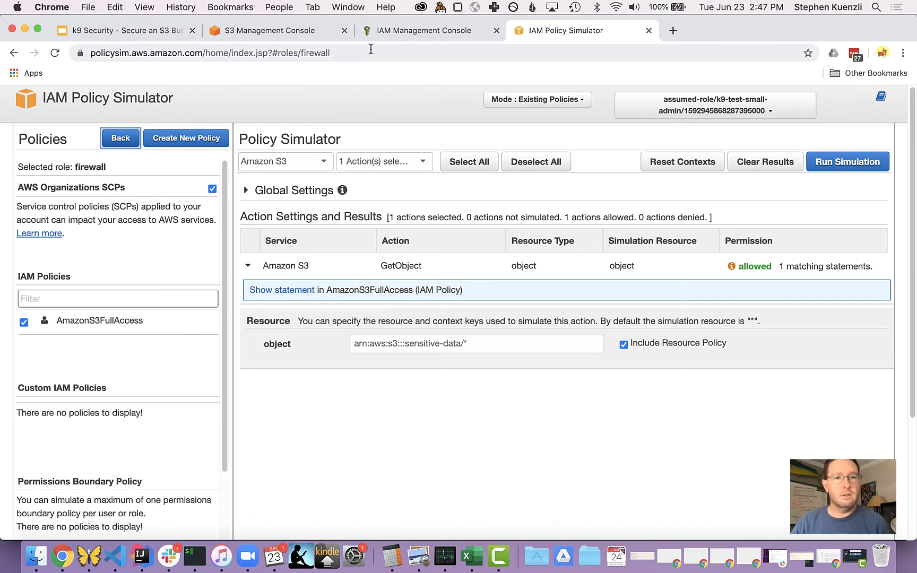
- Append a DenyEveryoneElse statement to the sensitive-data-f8 bucket policy, denying s3:* to all principals except the application and k9-test-small-admin roles, and align its opening brace
key("super+Tab")
key("super+Tab")
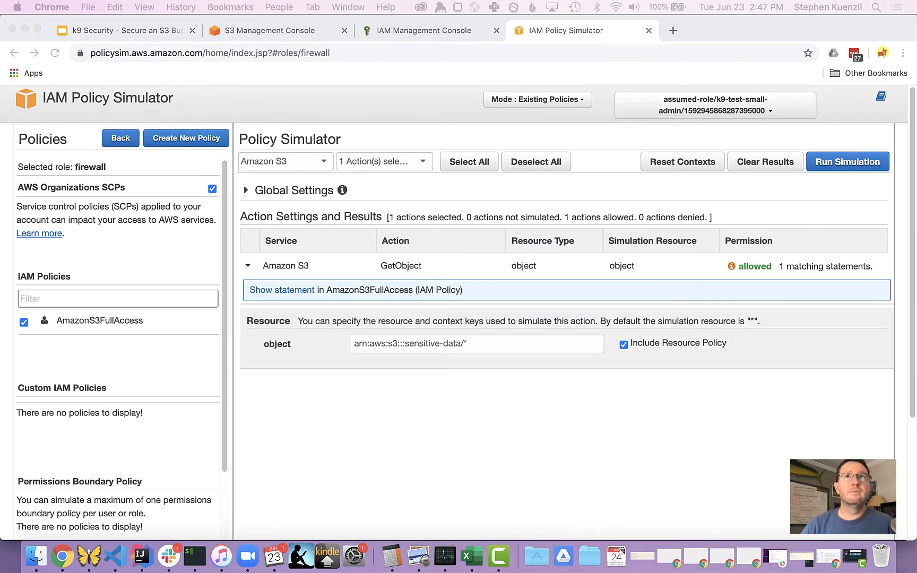
left_click(289, 33)
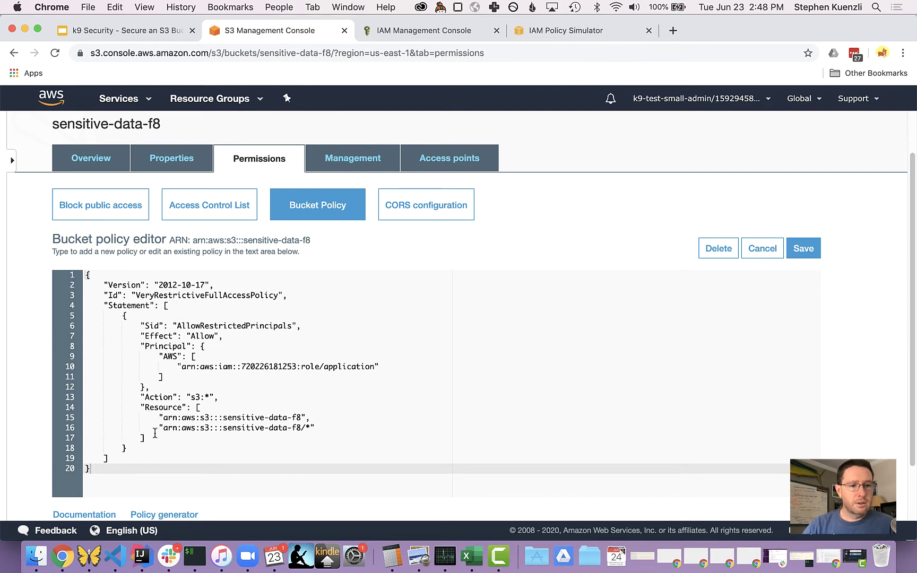
left_click(149, 447)
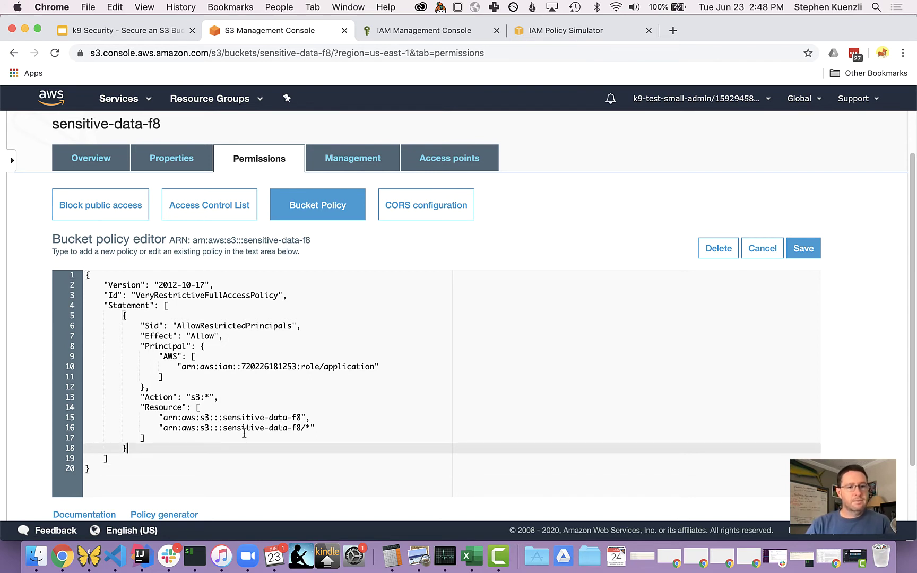
type(",")
key("Return")
key("super+v")
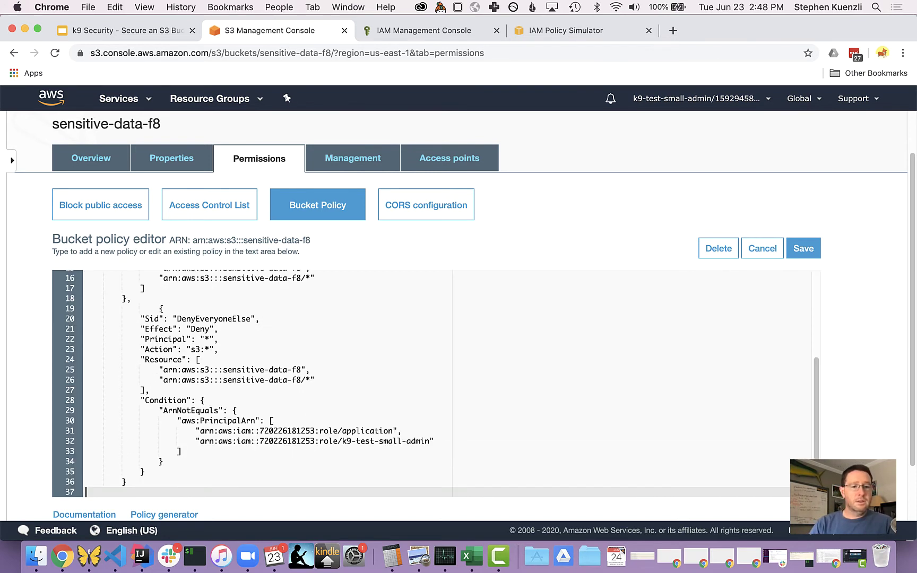
left_click(160, 307)
key("BackSpace")
key("BackSpace")
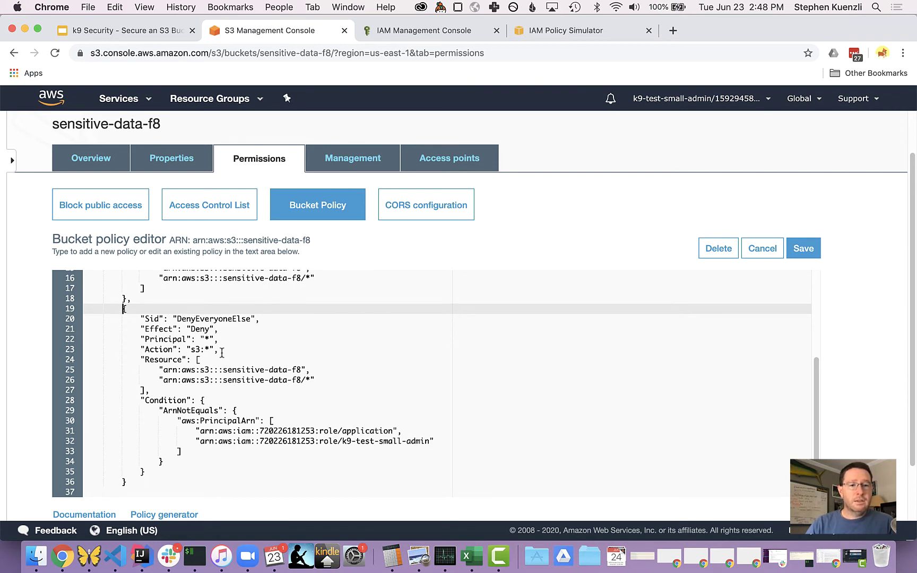
- Review the DenyEveryoneElse statement, highlighting its Principal, Action and Resource elements
scroll(222, 352, "up", 5)
scroll(221, 351, "down", 3)
scroll(222, 352, "down", 2)
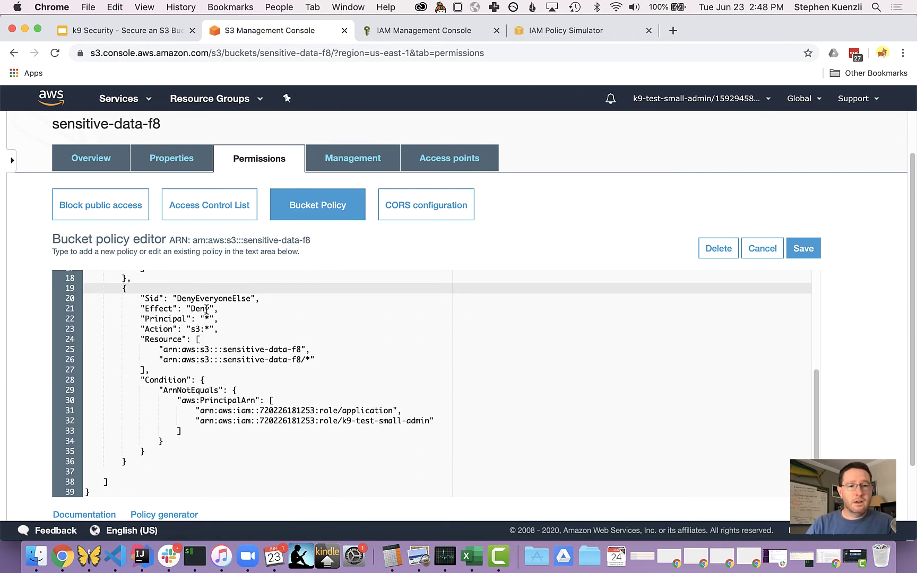
left_click_drag(216, 320, 123, 319)
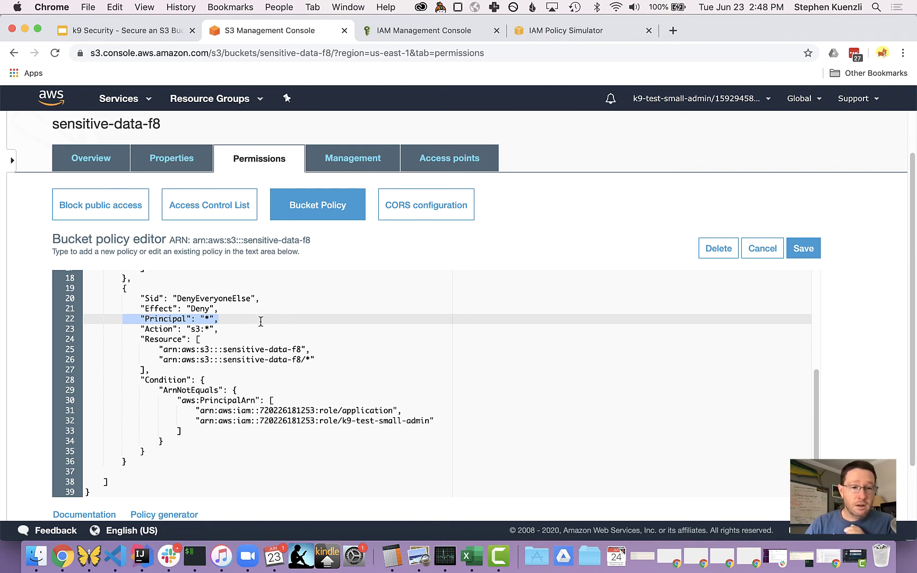
left_click_drag(219, 330, 69, 334)
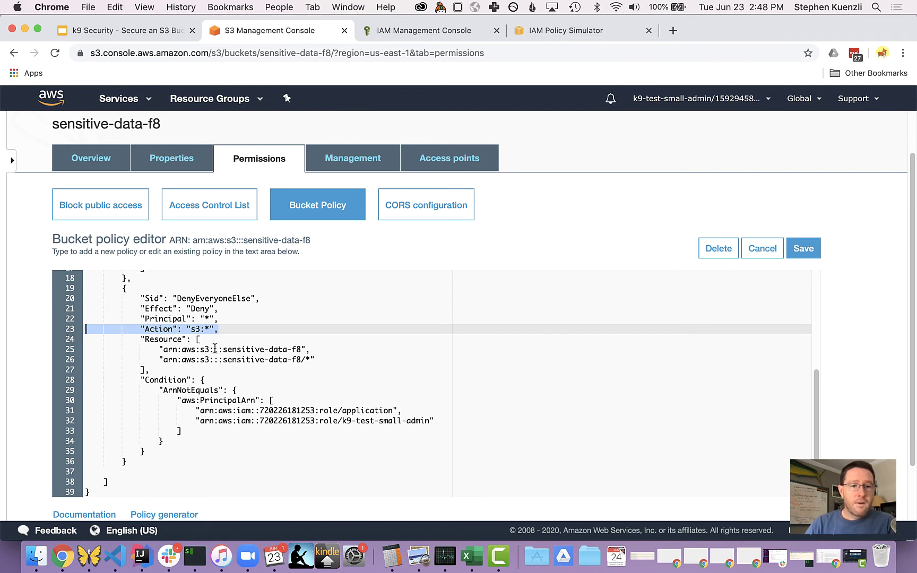
left_click_drag(308, 361, 37, 341)
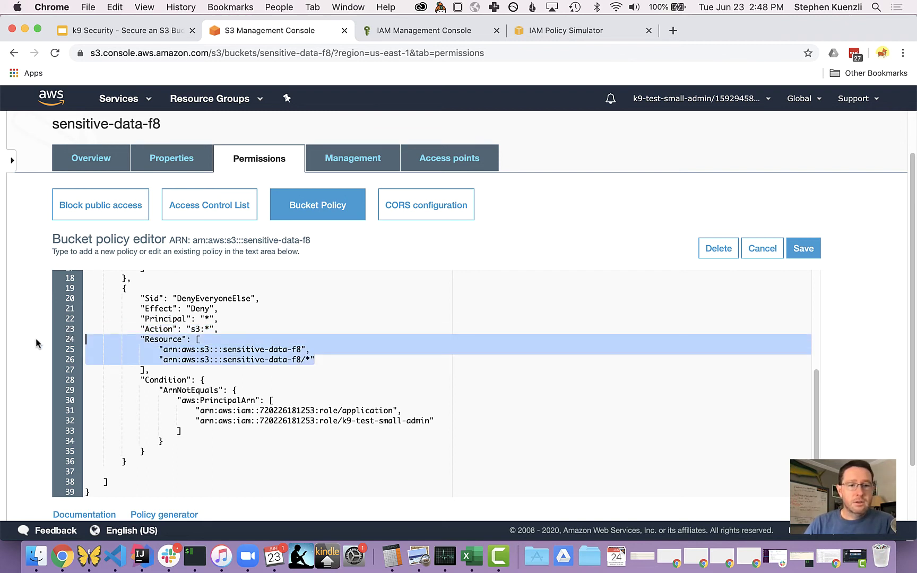
scroll(157, 378, "down", 1)
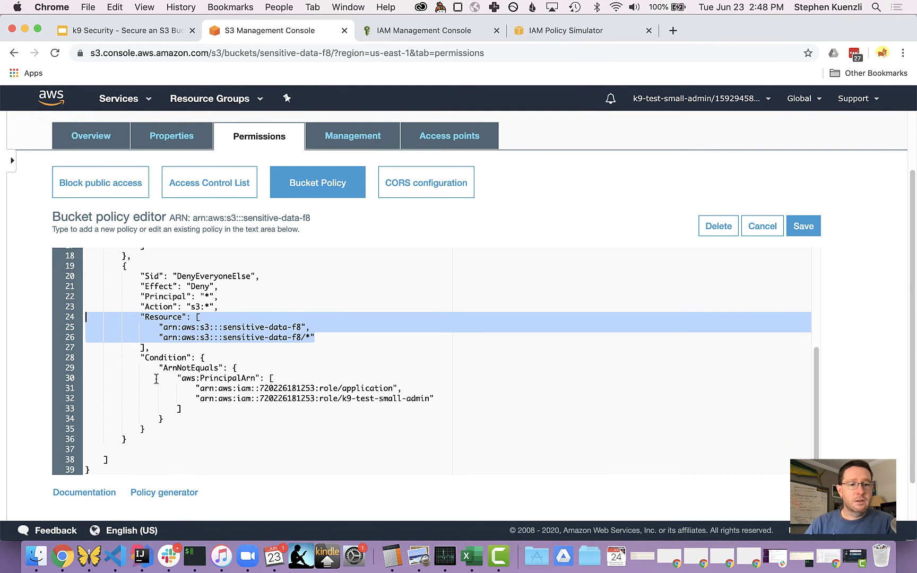
- Highlight the ArnNotEquals condition and its k9-test-small-admin exception, and save the bucket policy
left_click_drag(141, 358, 183, 434)
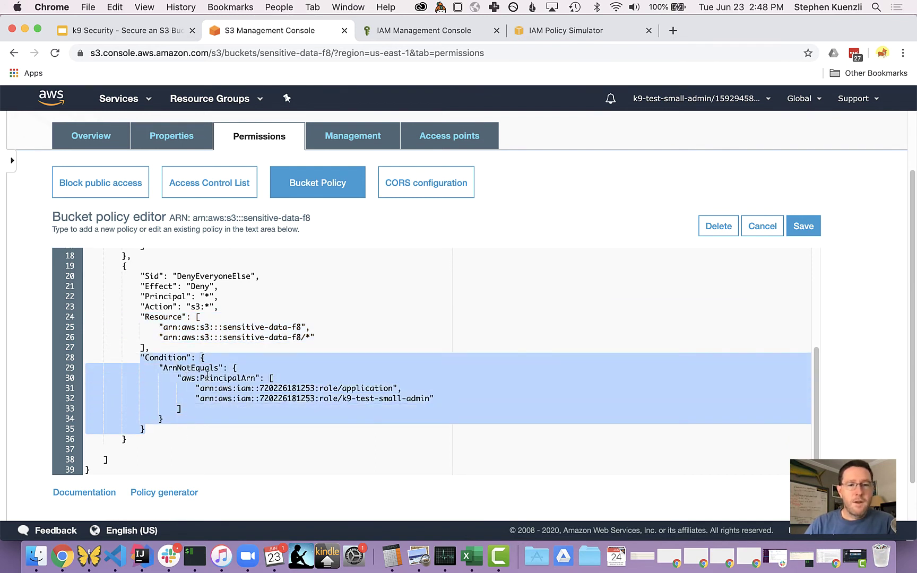
left_click(364, 389)
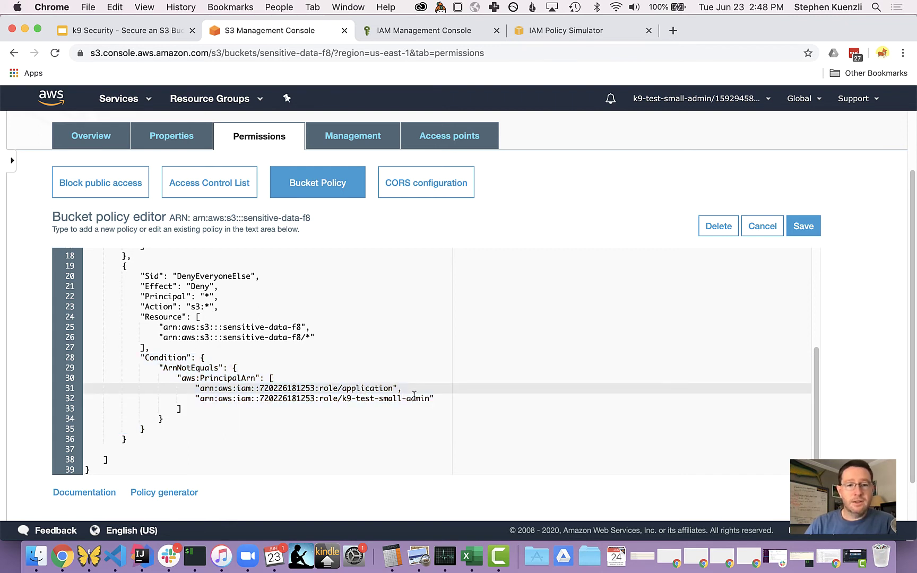
left_click_drag(435, 399, 81, 404)
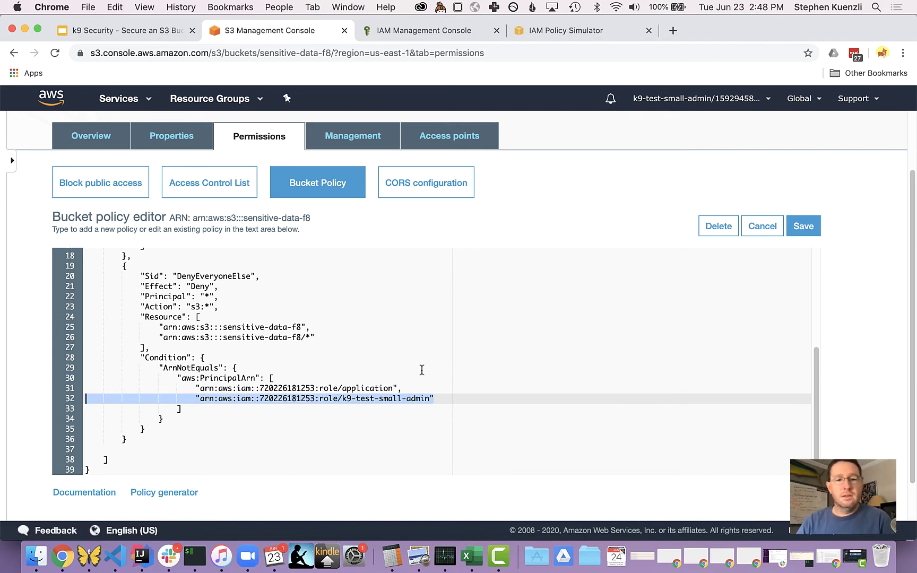
left_click(804, 232)
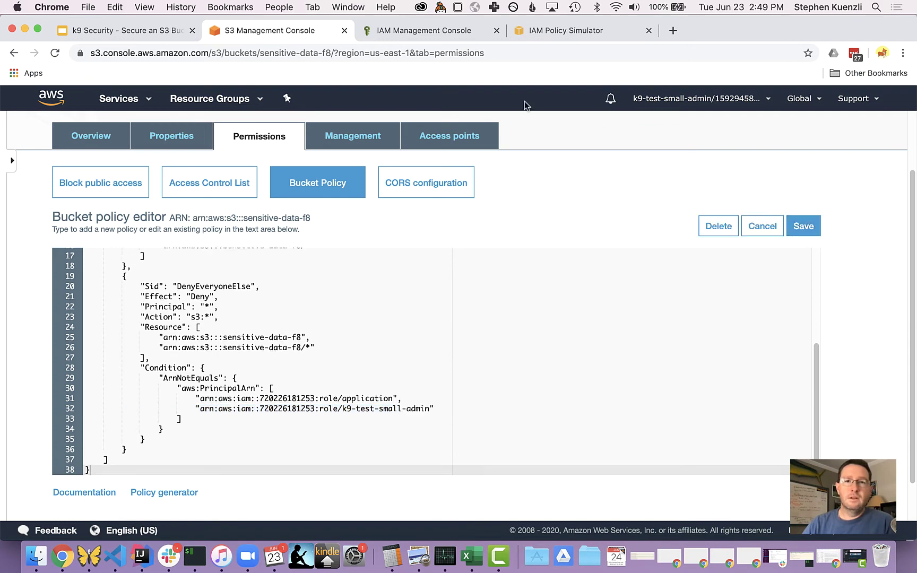
- Switch to the IAM Policy Simulator, rerun the firewall role's GetObject simulation, and check which statement matches
left_click(566, 32)
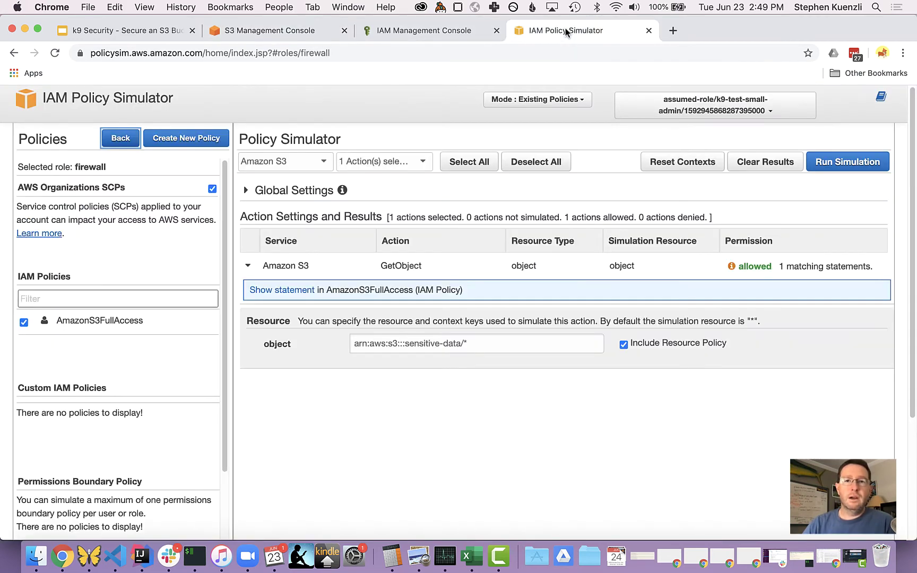
left_click(848, 165)
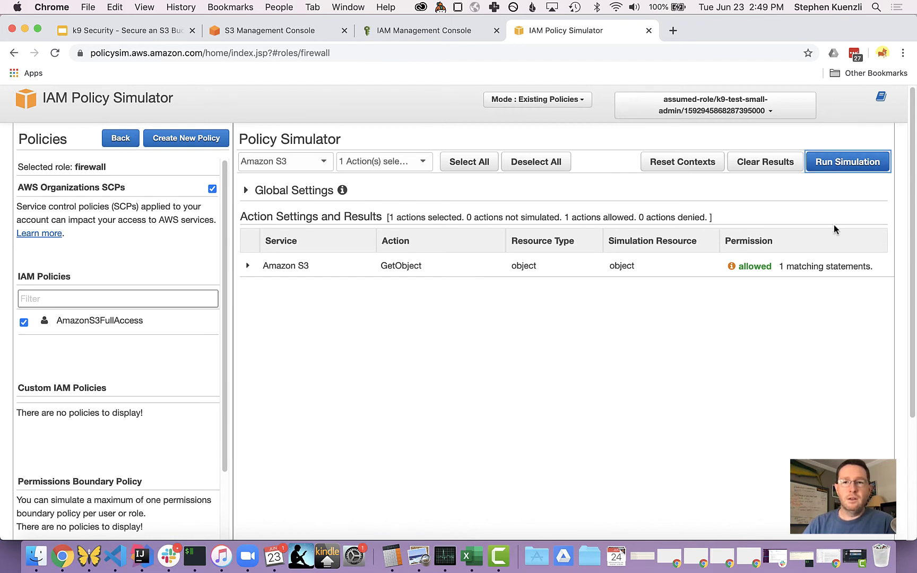
left_click(834, 172)
left_click(246, 267)
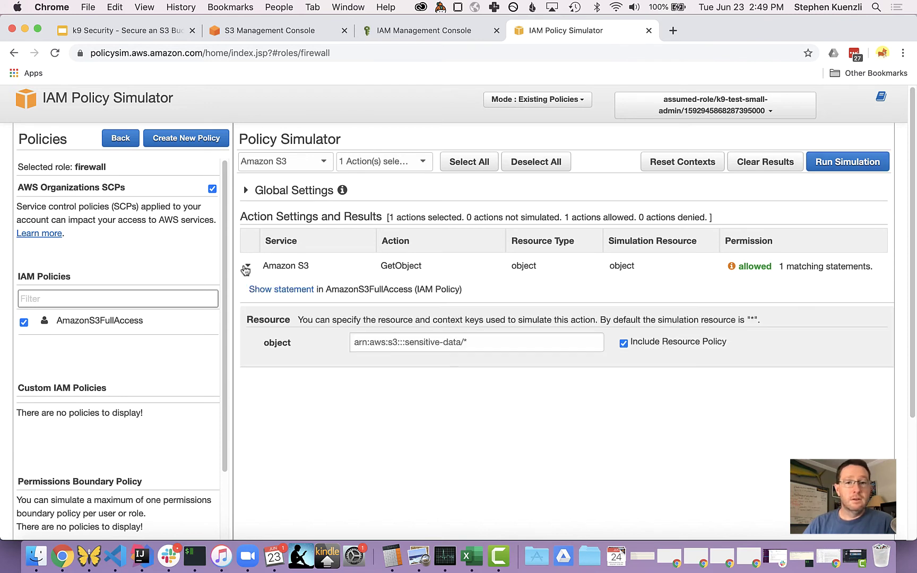
left_click(859, 168)
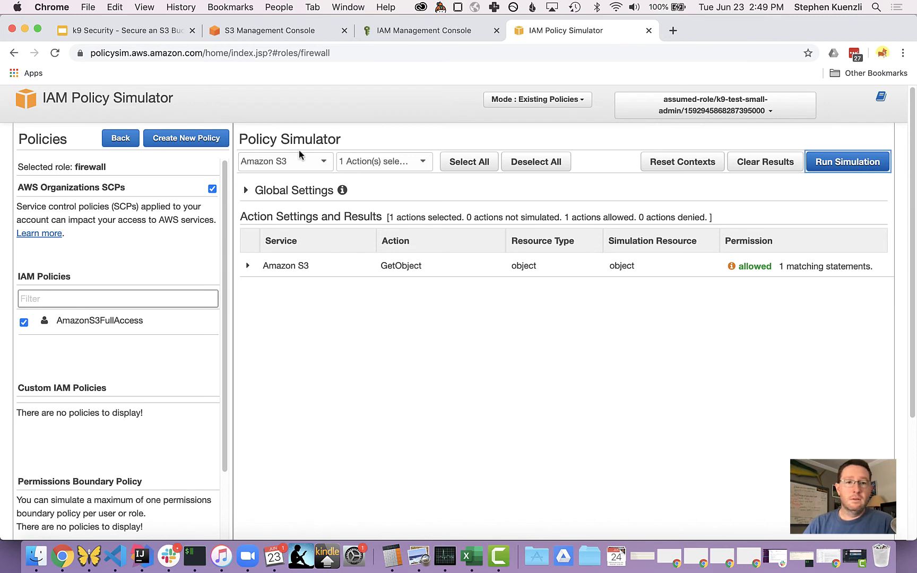
- Reload the simulator page for the firewall role and choose Amazon S3 as the service
left_click(356, 58)
key("Return")
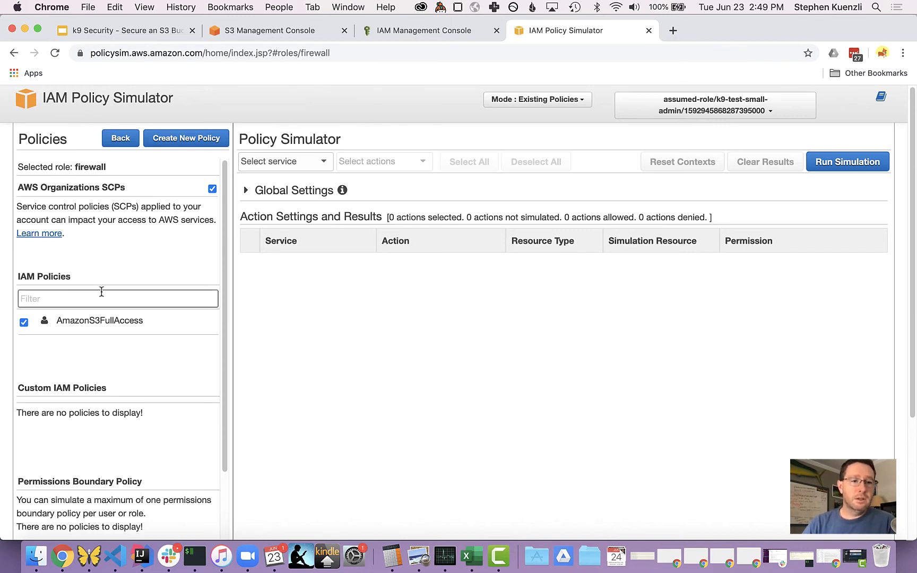
left_click(280, 163)
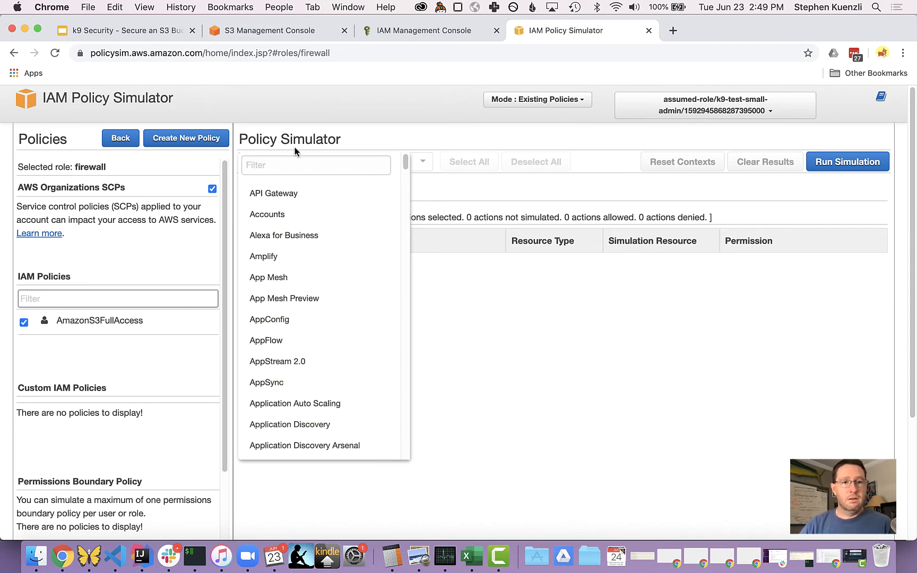
left_click(286, 164)
type("s3")
left_click(253, 195)
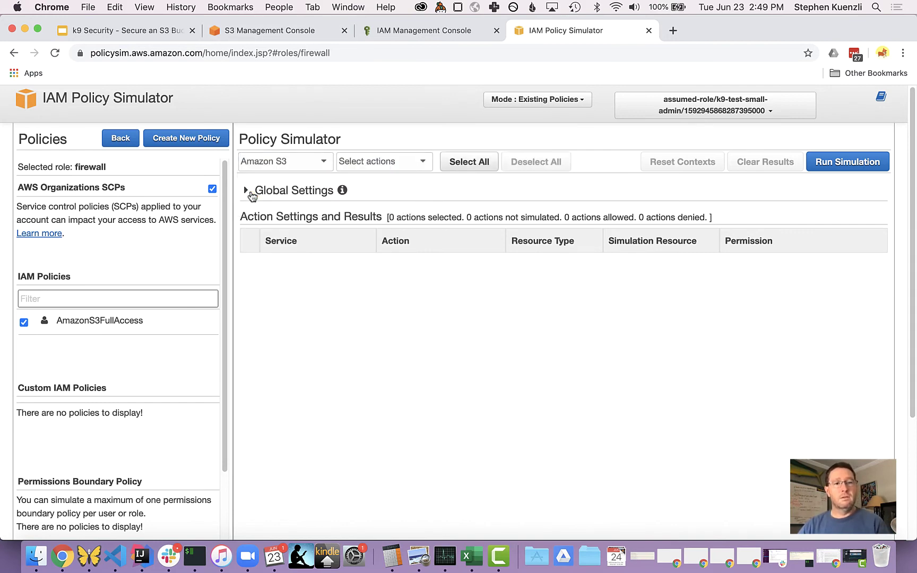
- Find the GetObject action in the Amazon S3 action list and select it for simulation
left_click(393, 165)
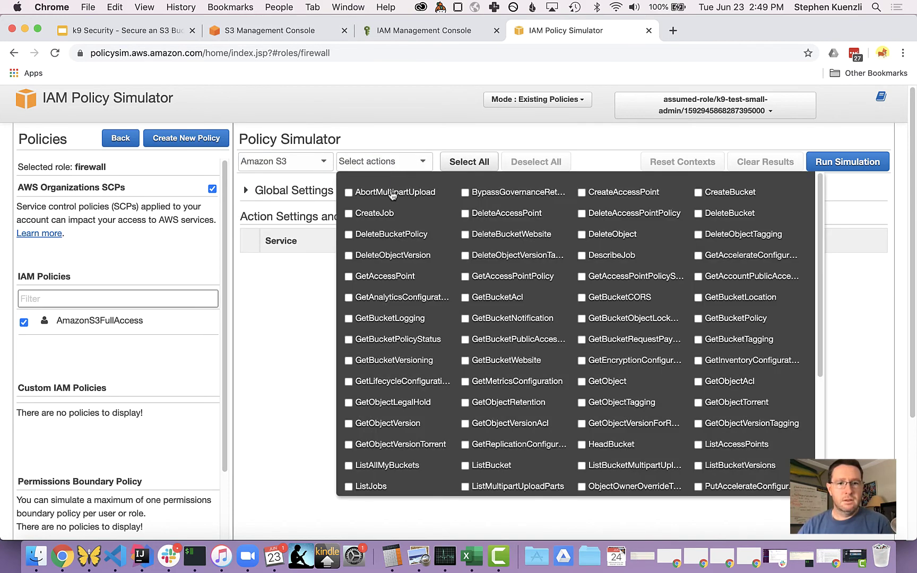
key("super+f")
type("getObject")
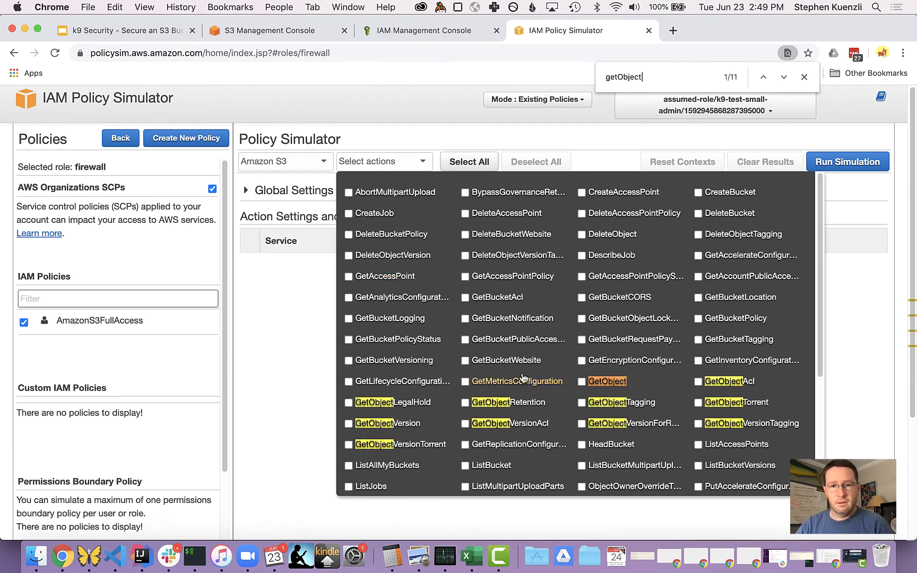
left_click(582, 381)
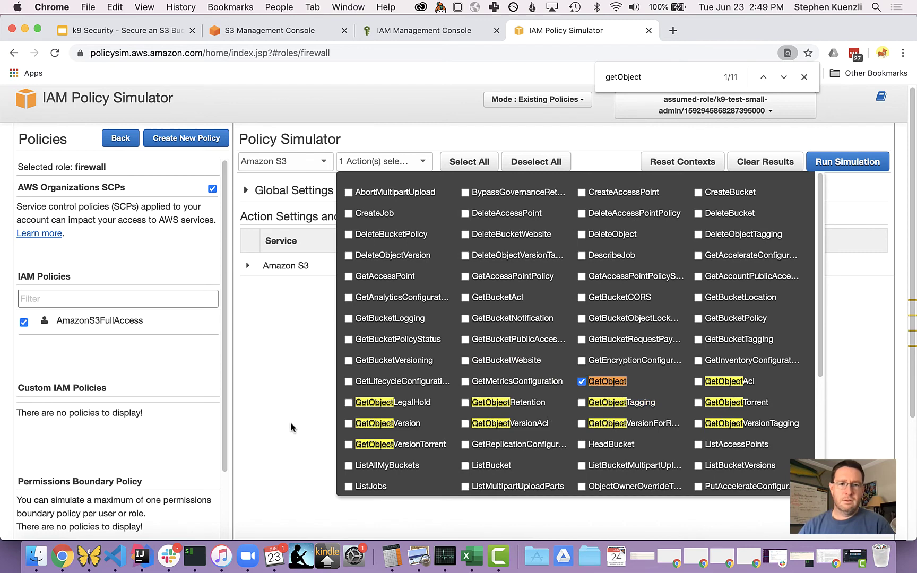
left_click(262, 396)
- Expand the GetObject entry and set its object resource to arn:aws:s3:::sensitive-data-f8/*
left_click(246, 267)
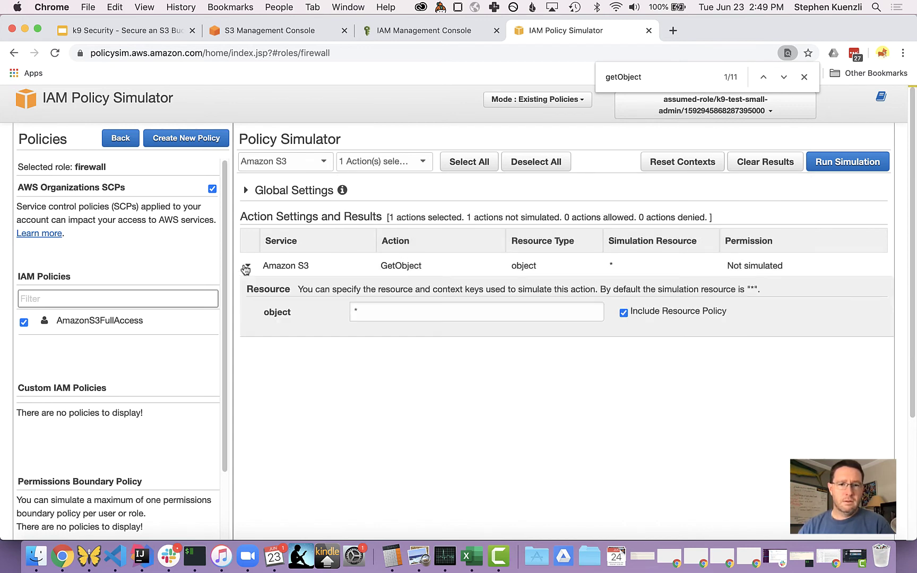
left_click(372, 314)
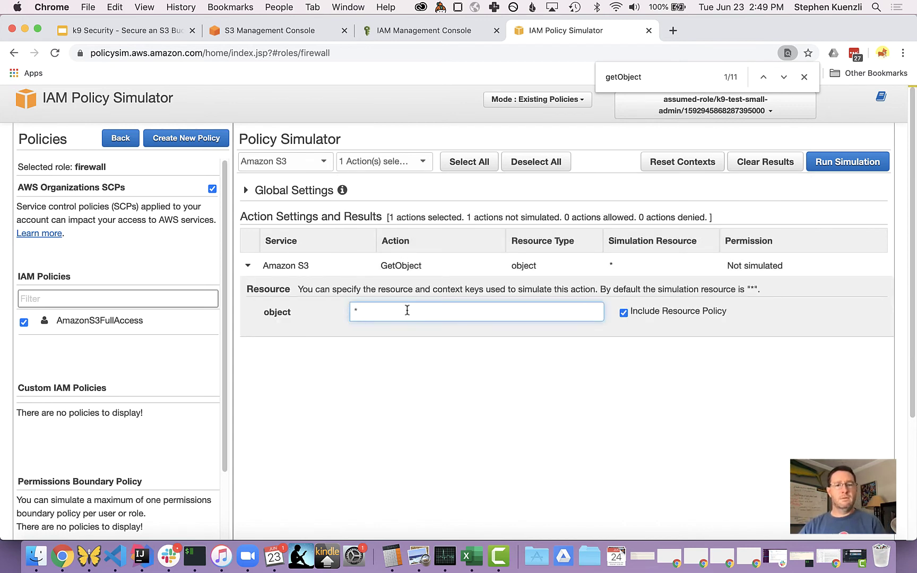
type("arn::")
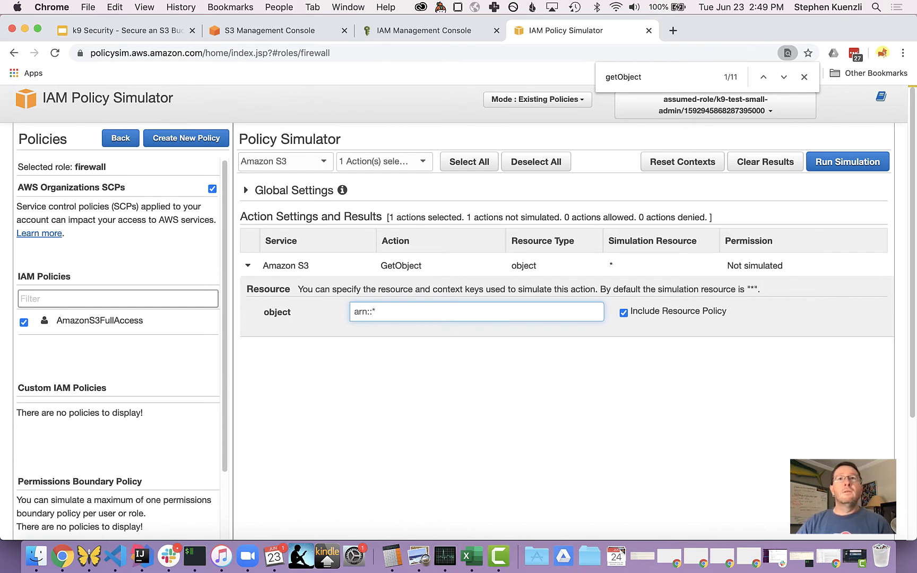
key("super+Tab")
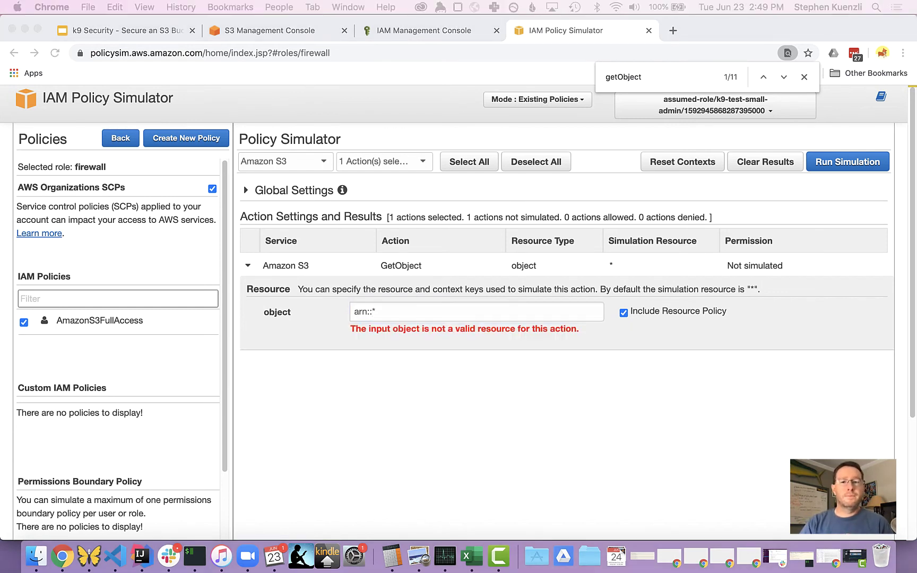
left_click(400, 312)
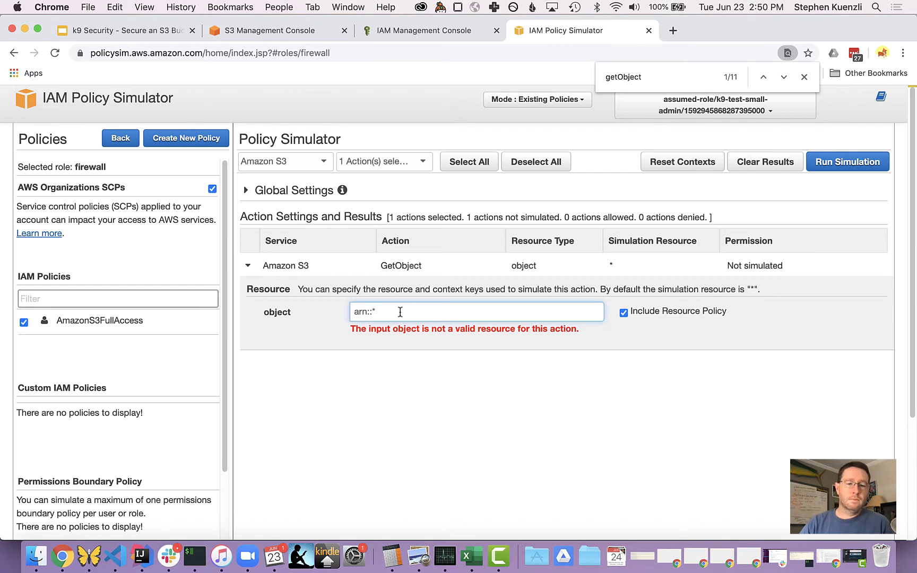
key("super+a")
type("arn:aws:s3:::sensitive-data-f8/*")
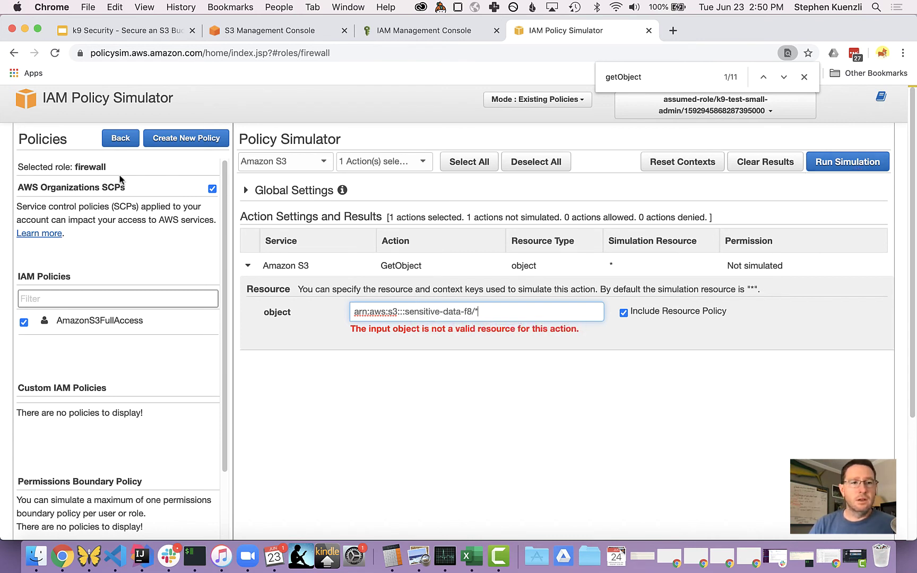
- Run the GetObject simulation for the firewall role, expand the result, and show its matching statement
left_click(849, 169)
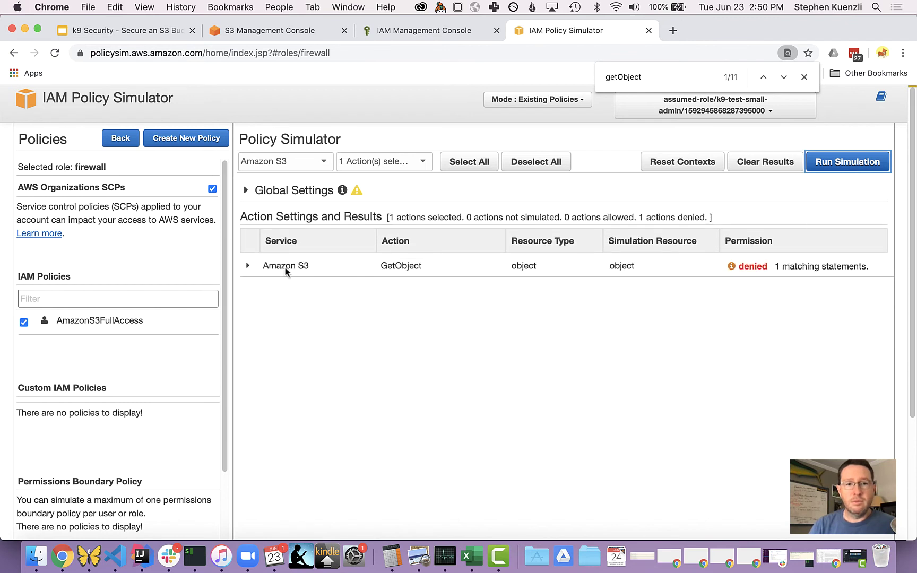
left_click(247, 265)
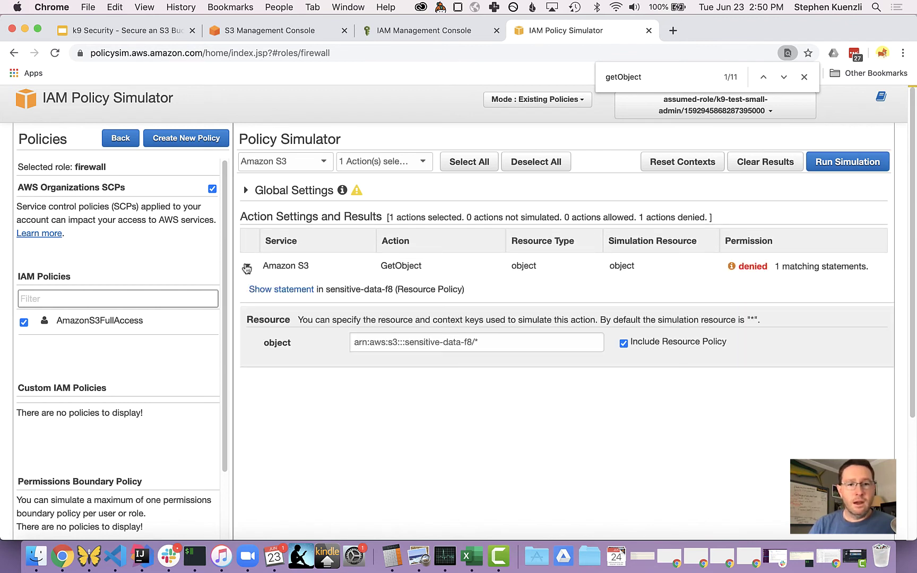
left_click(306, 293)
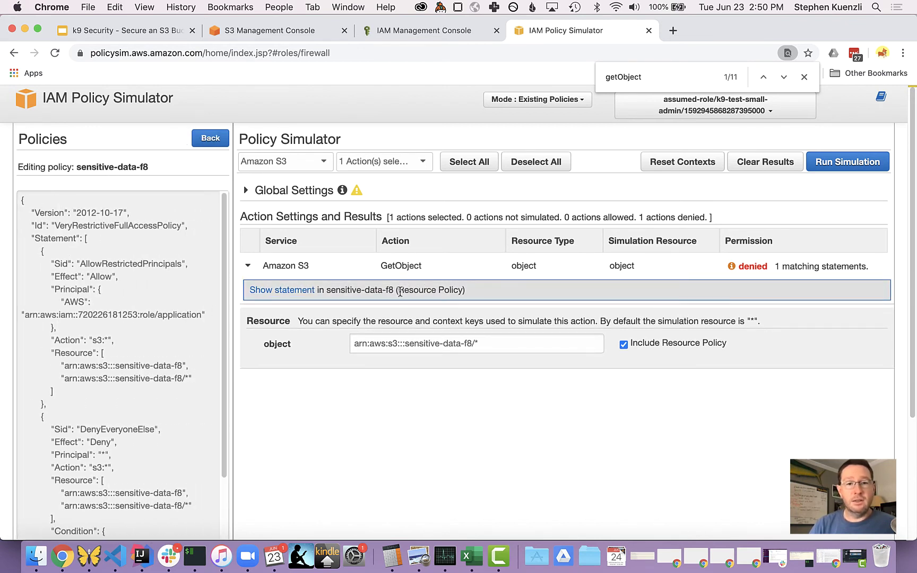
- Highlight the matching statement's resource policy label and examine the DenyEveryoneElse statement with its condition in the policy text
left_click_drag(400, 291, 473, 292)
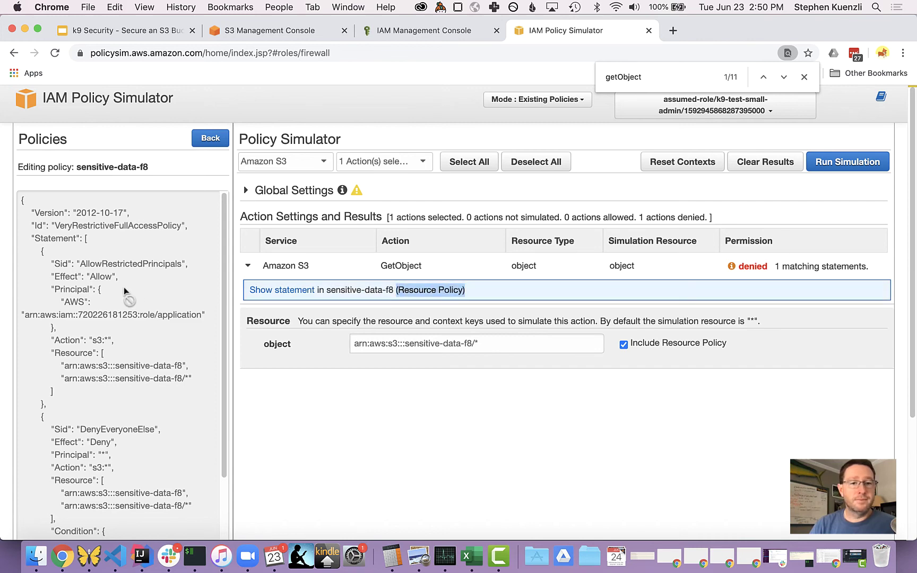
scroll(125, 288, "down", 3)
scroll(124, 287, "down", 5)
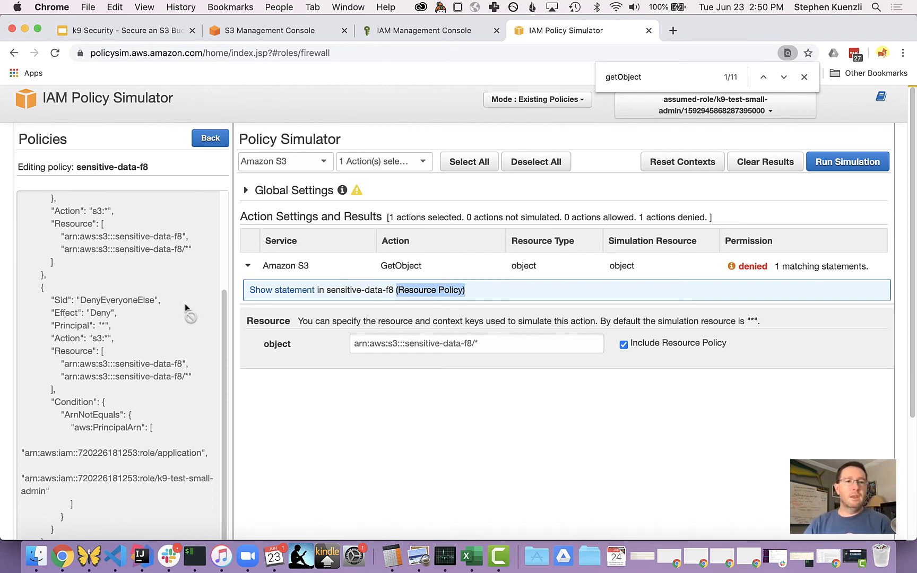
- Highlight the DenyEveryoneElse statement in the sensitive-data-f8 policy text to examine it, and close the page search
scroll(200, 283, "down", 1)
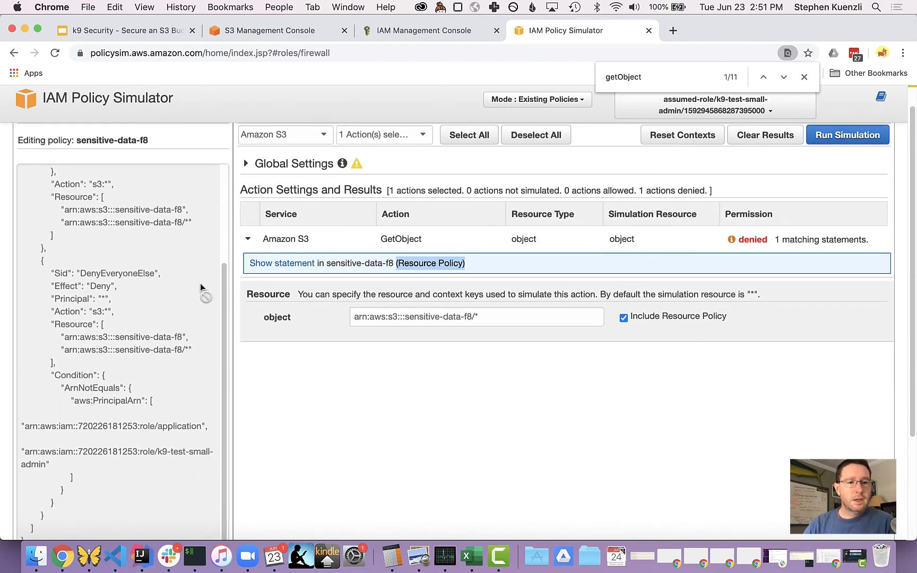
left_click(298, 265)
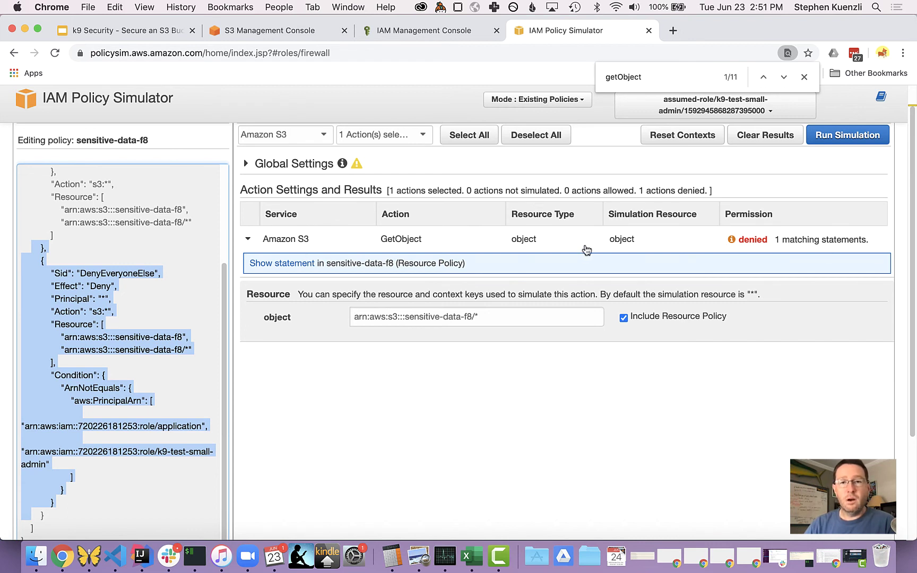
left_click(804, 77)
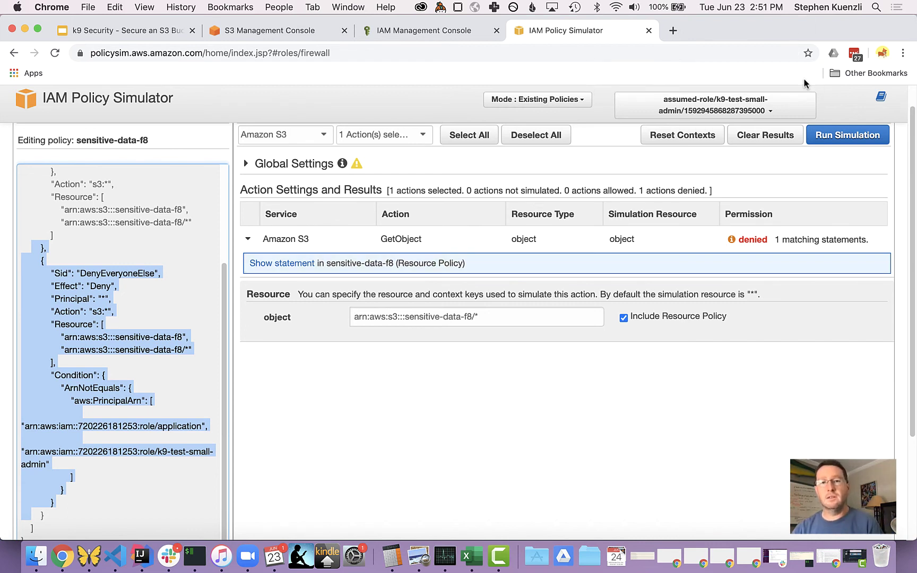
scroll(754, 264, "up", 1)
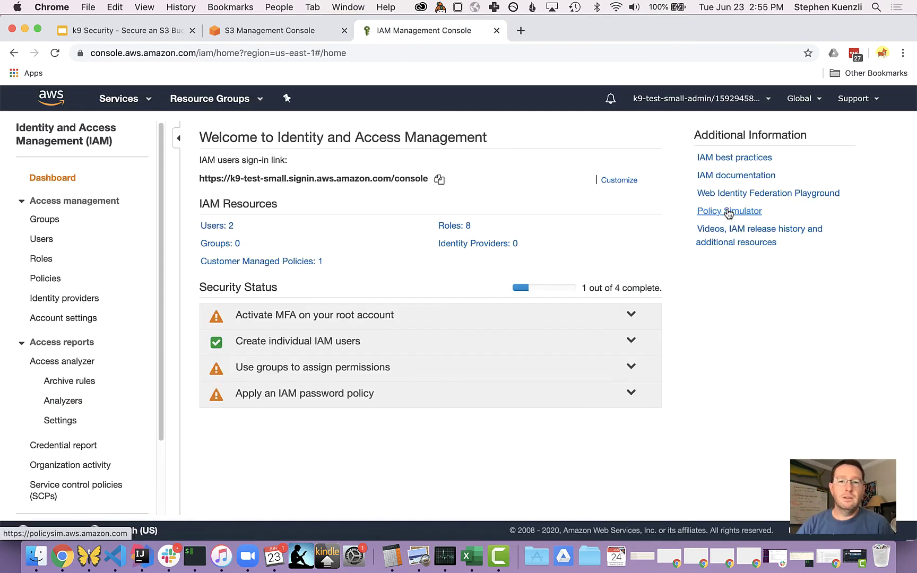
- Open the Policy Simulator from the IAM dashboard, list the roles, and select the application role
left_click(728, 212)
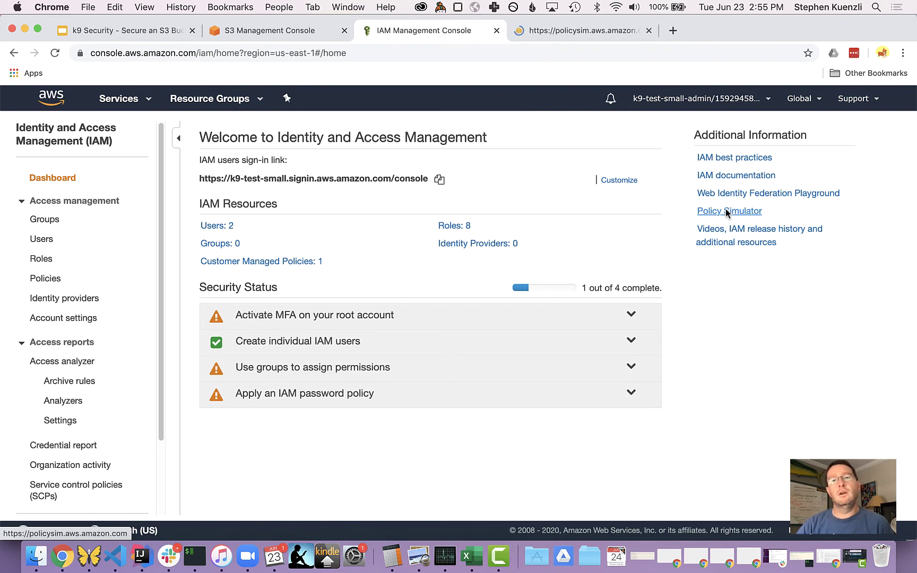
left_click(590, 31)
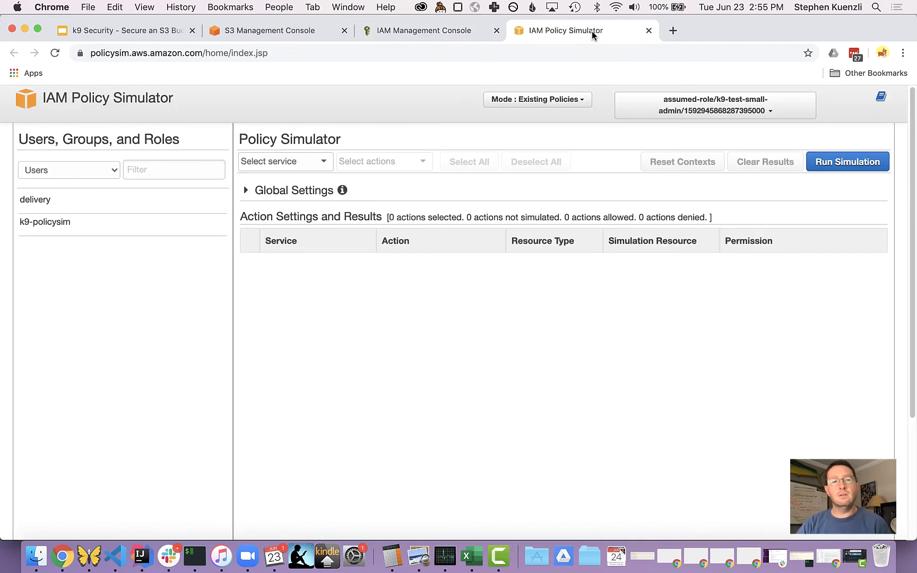
left_click(94, 171)
left_click(76, 194)
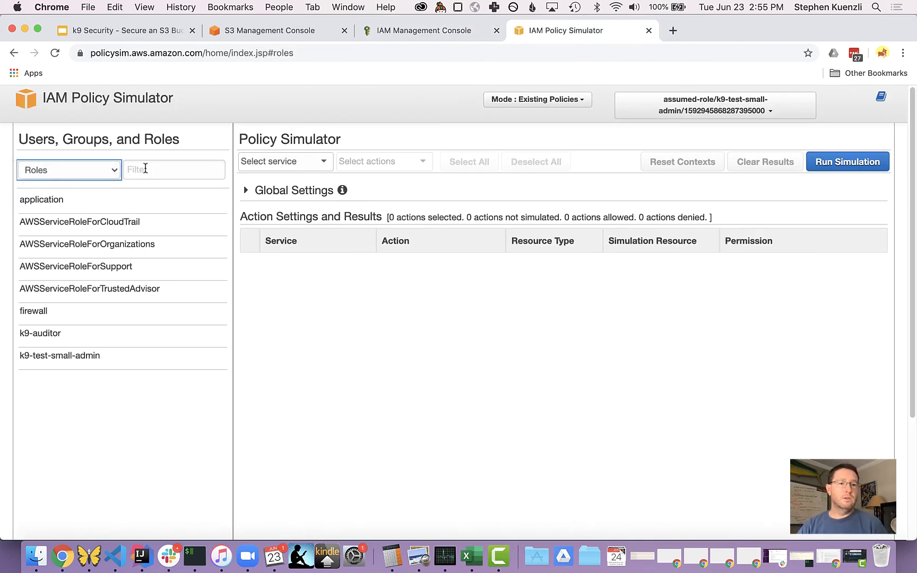
left_click(69, 203)
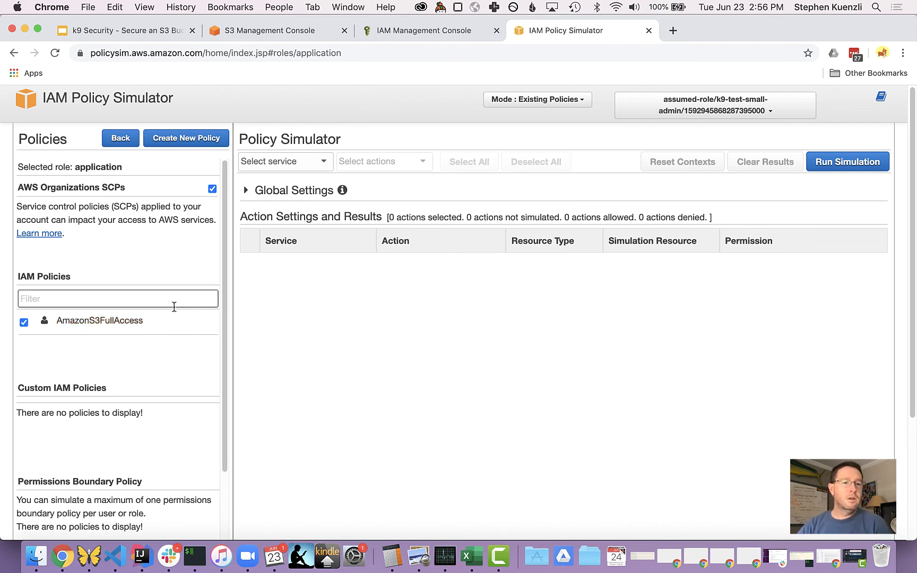
- Choose Amazon S3 as the service, find GetObject in its action list, and select it for simulation
left_click(293, 161)
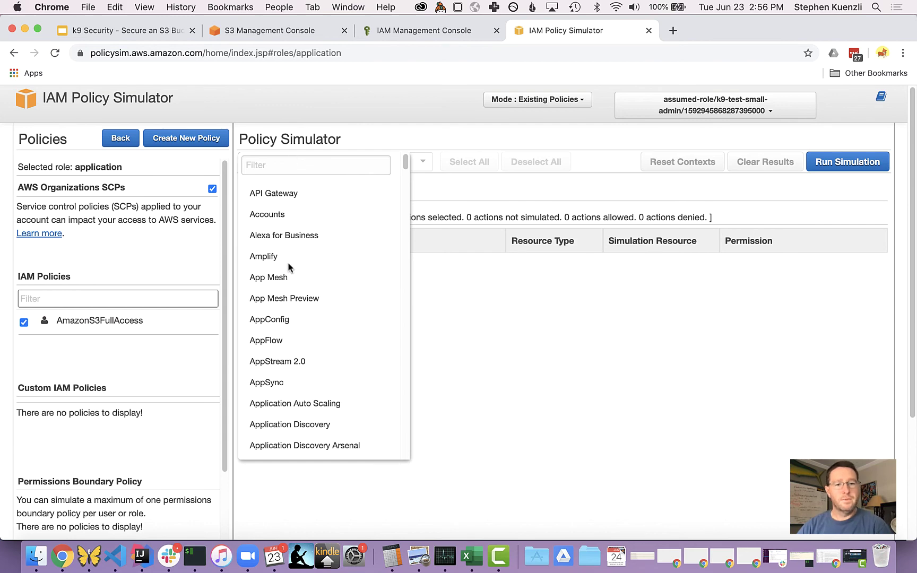
type("s3")
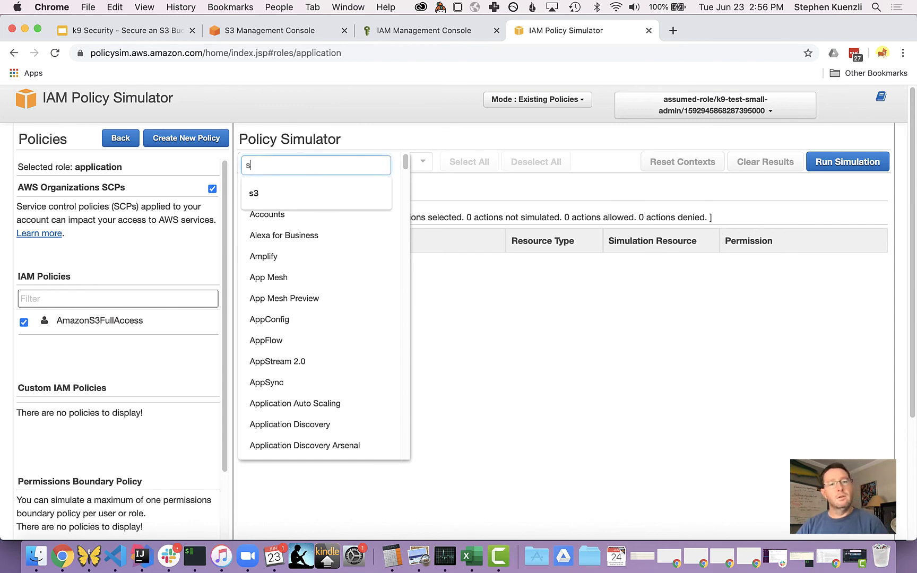
left_click(255, 189)
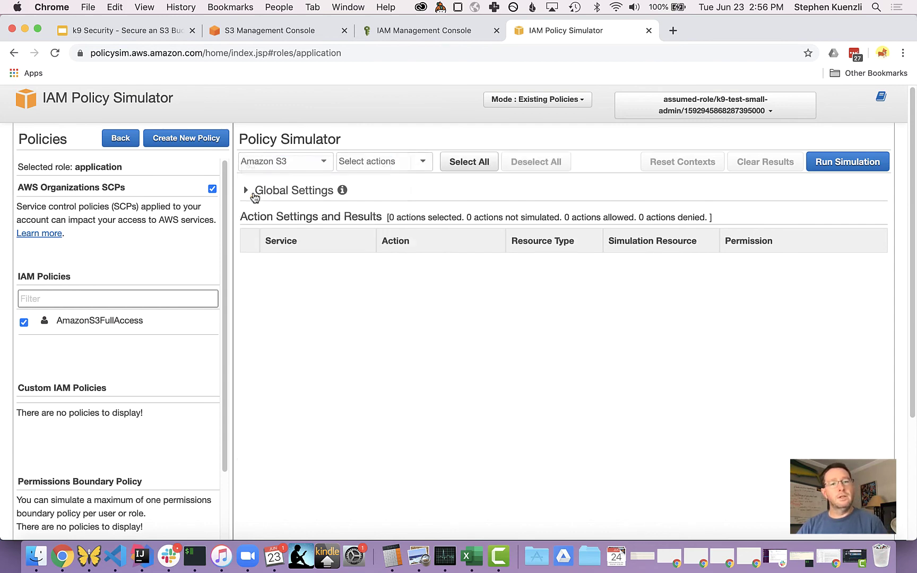
left_click(397, 166)
key("super+f")
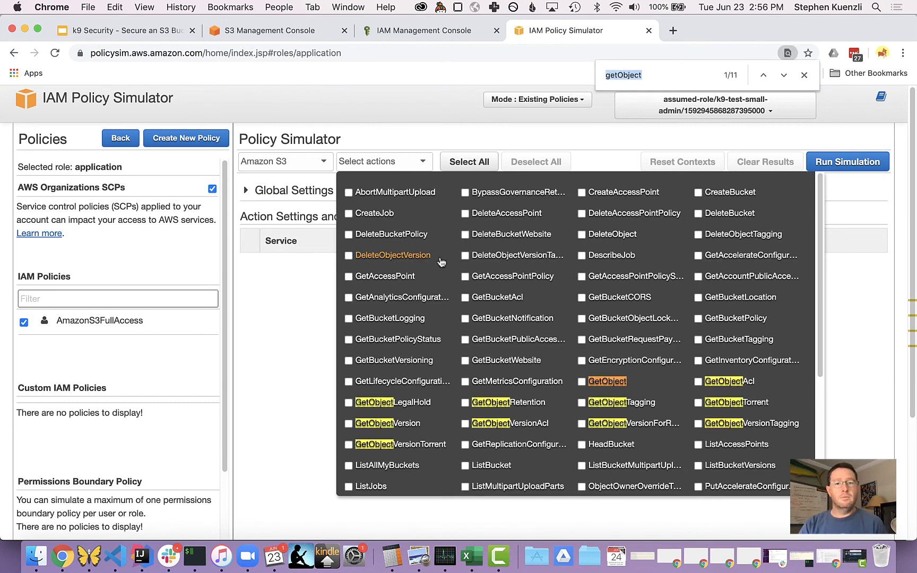
type("getObjec")
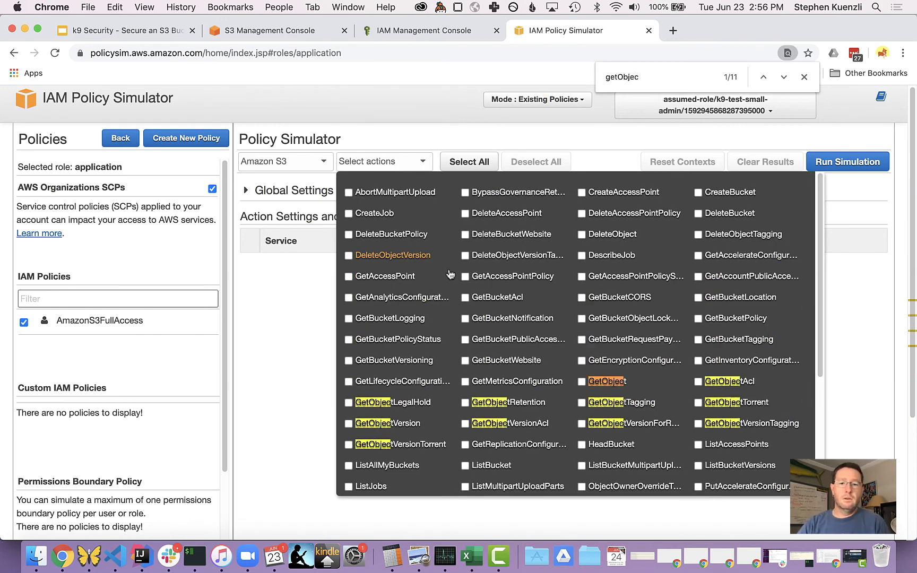
left_click(582, 383)
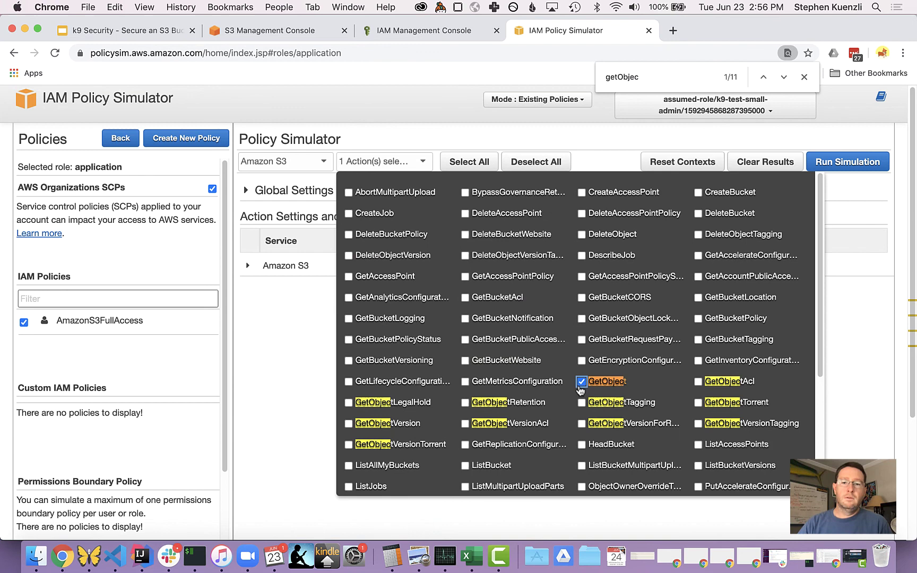
left_click(294, 394)
- Set the GetObject entry's object resource to arn:aws:s3:::sensitive-data-f8/* and run the simulation for the application role
left_click(249, 267)
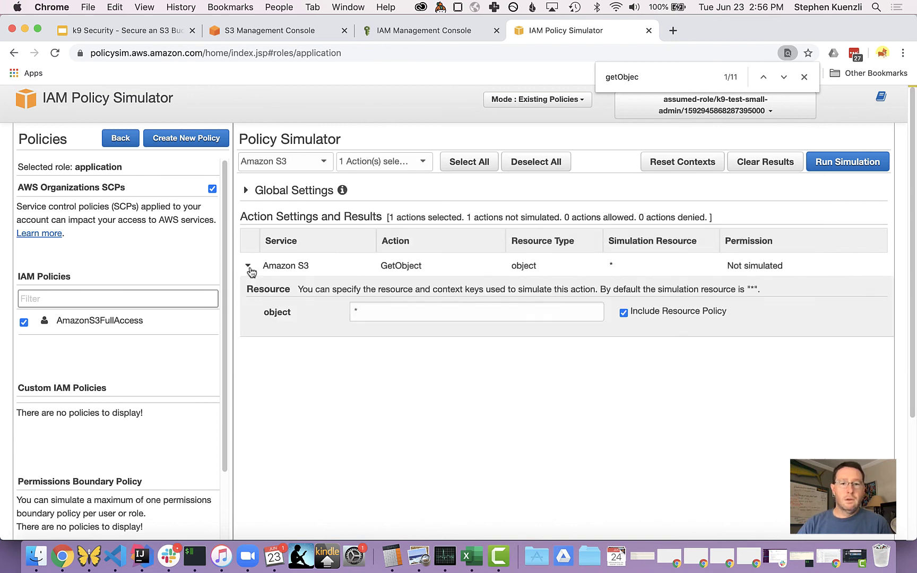
left_click(370, 304)
type("arn:aws:s3:::sensitive-data-f8/*")
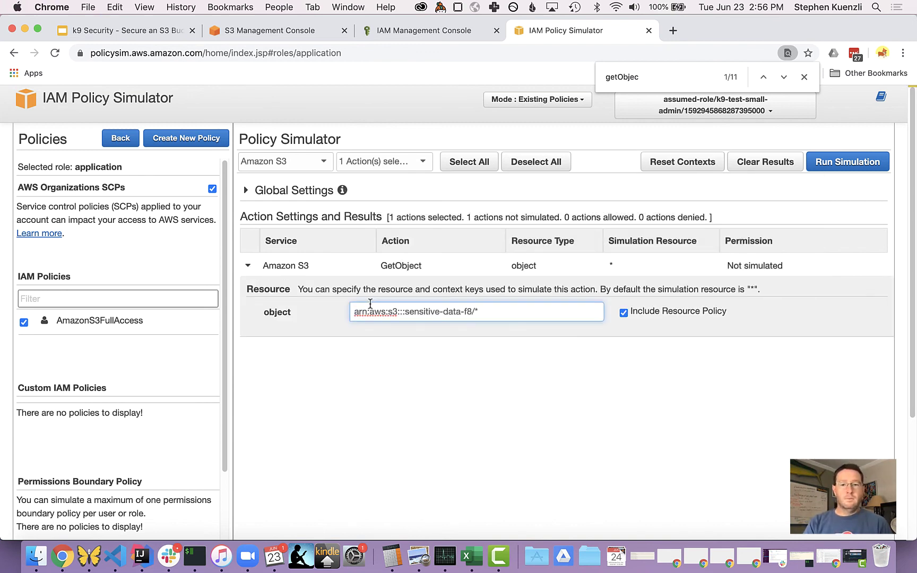
left_click(564, 390)
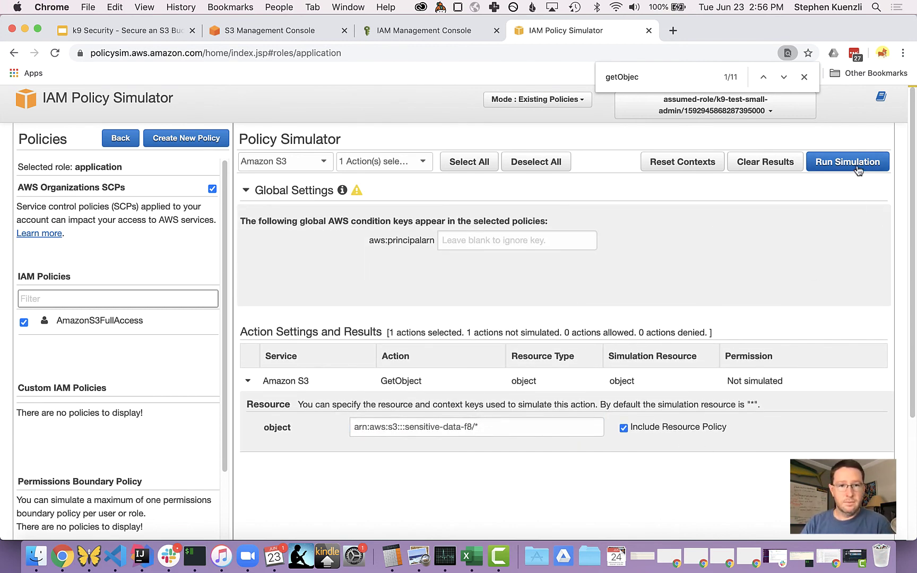
left_click(857, 169)
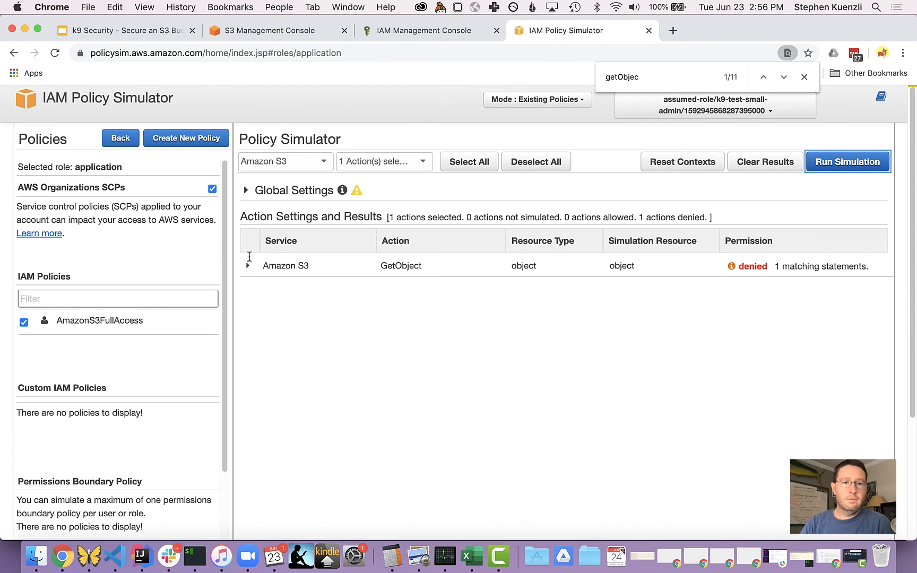
- Expand the simulator's global settings and copy the k9-test-small-admin role ARN from the DenyEveryoneElse condition in the S3 bucket policy
left_click(245, 190)
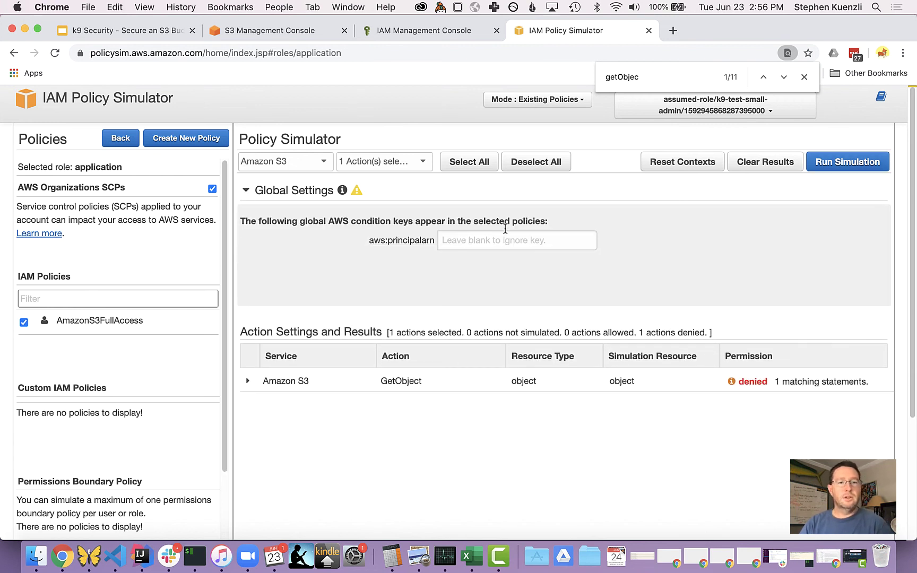
left_click(491, 241)
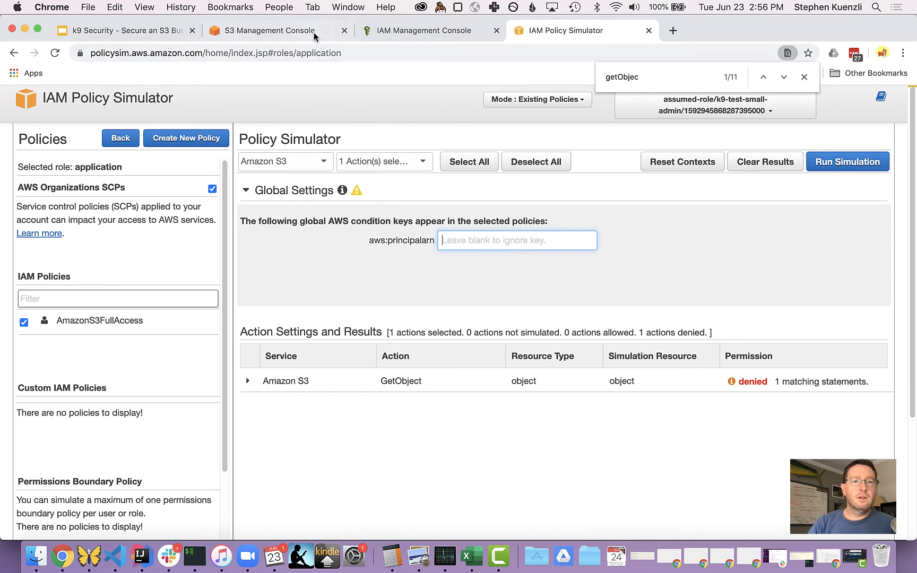
left_click(294, 32)
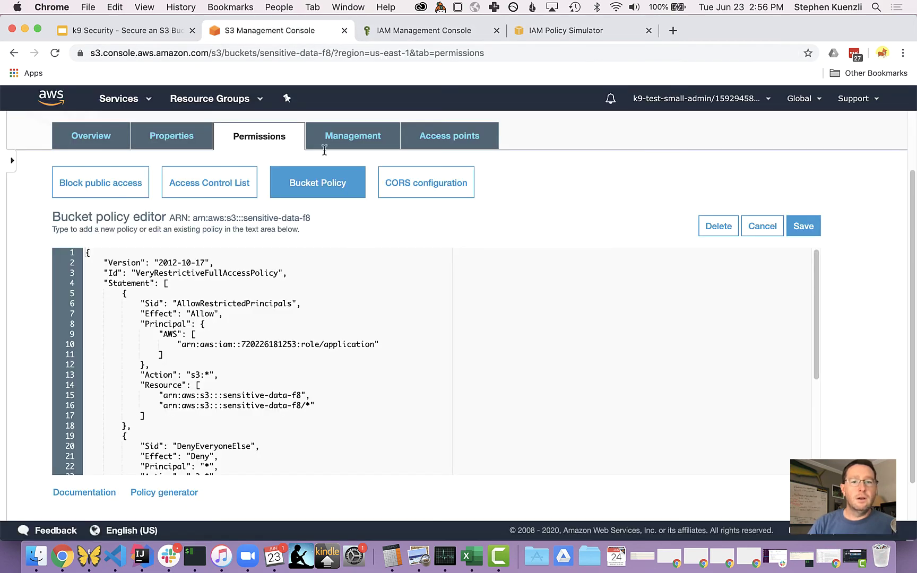
scroll(245, 350, "down", 5)
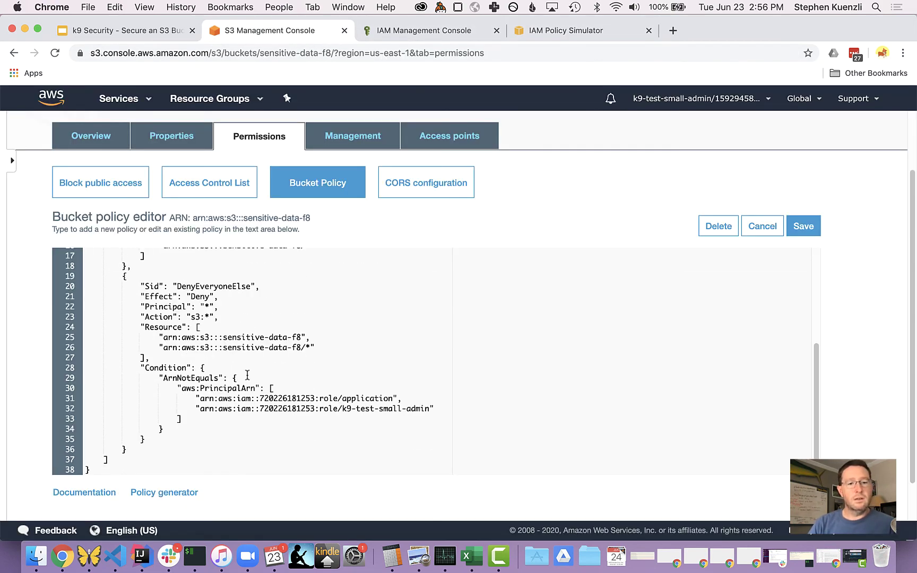
left_click(199, 409)
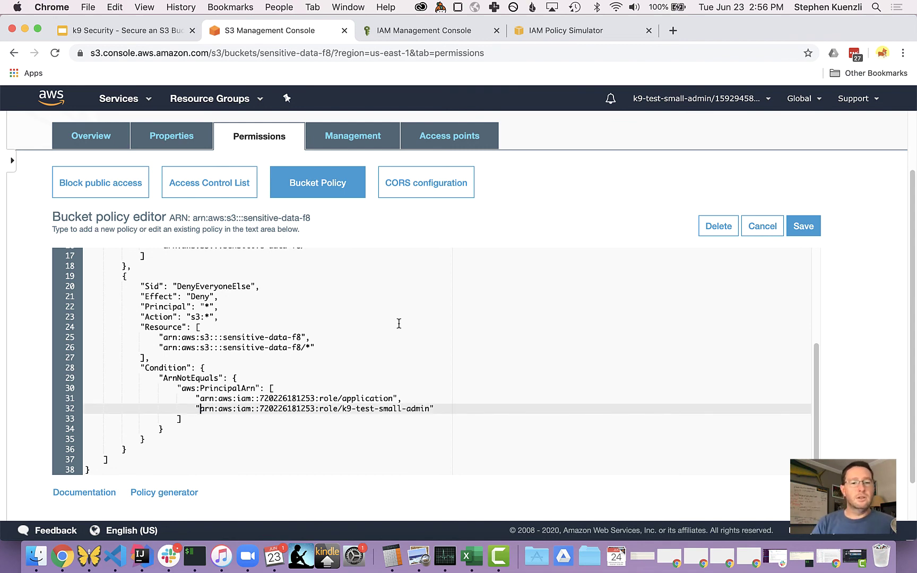
left_click(430, 409, "shift")
key("ctrl+Tab")
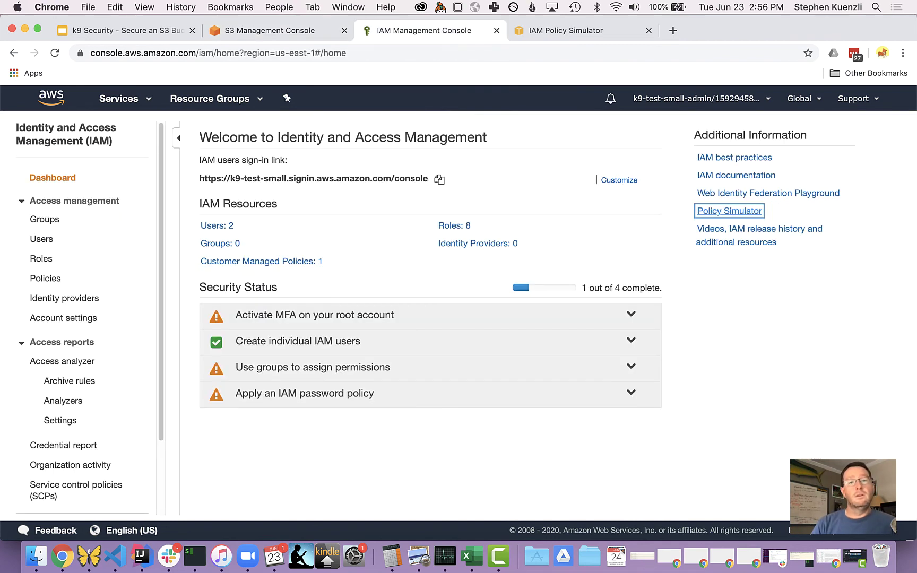
- Return to the Policy Simulator, set aws:principalarn to the copied k9-test-small-admin role ARN, and rerun the GetObject simulation
left_click(602, 30)
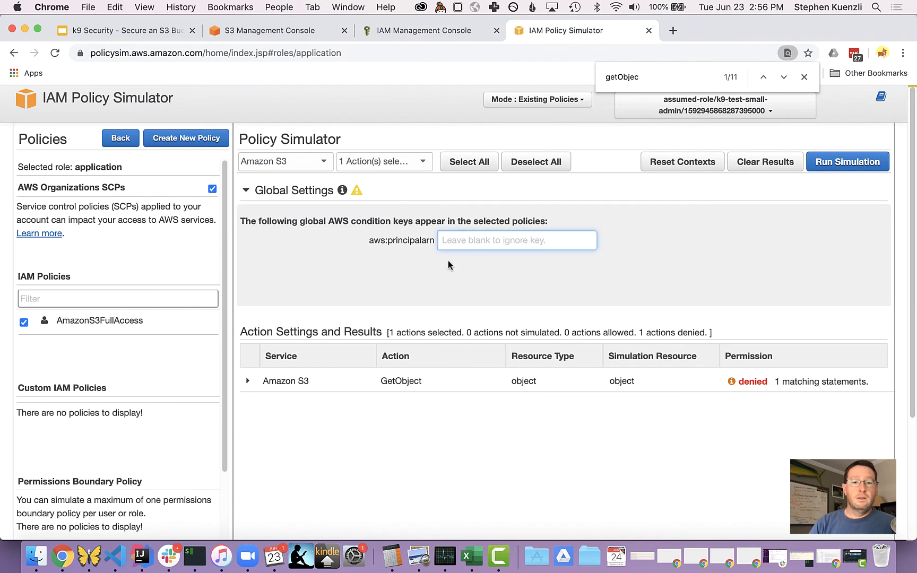
left_click(502, 234)
key("super+v")
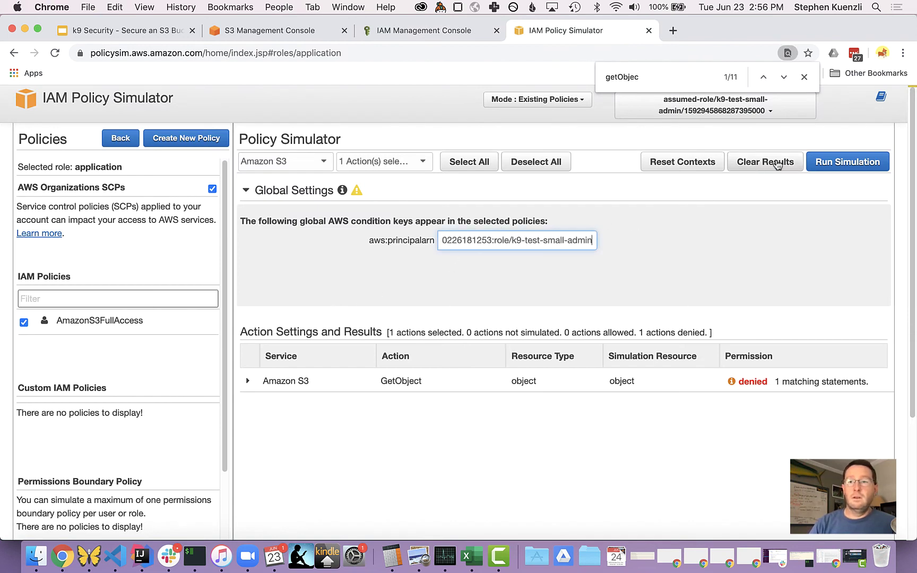
left_click(829, 162)
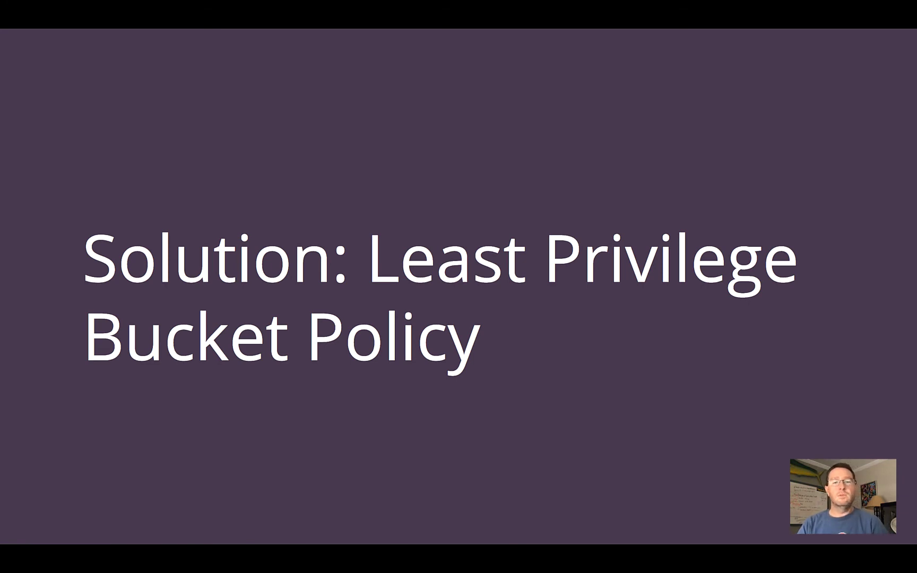
key("Right")
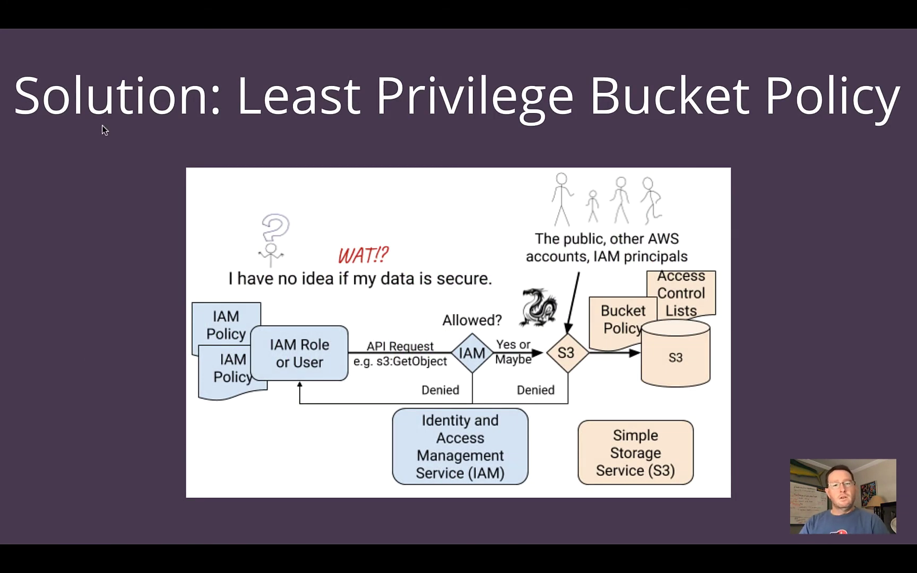